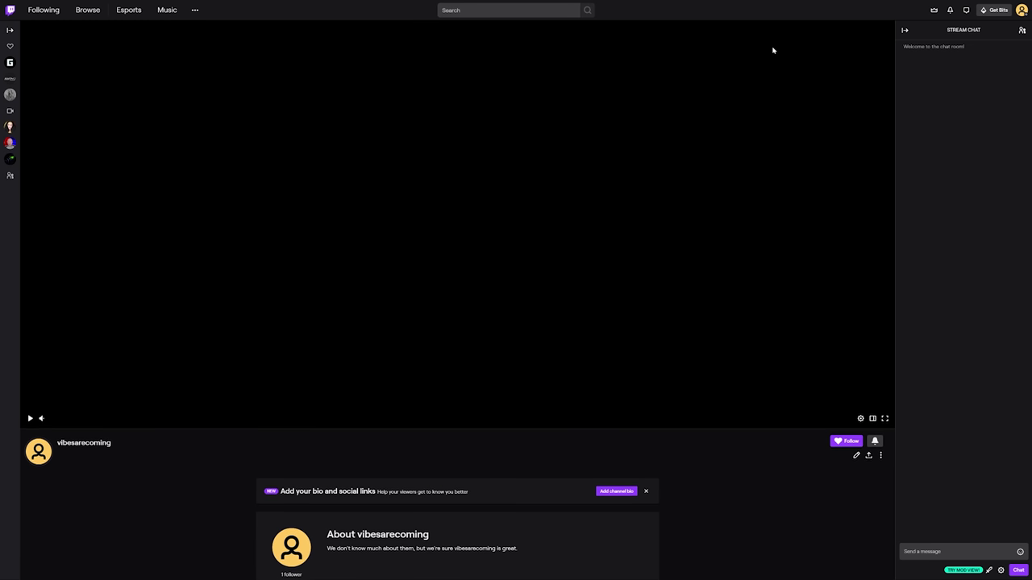
Look through the panels below the video on several Twitch channel pages
{"action": "scroll", "coordinate": [836, 149], "scroll_direction": "down", "scroll_amount": 3}
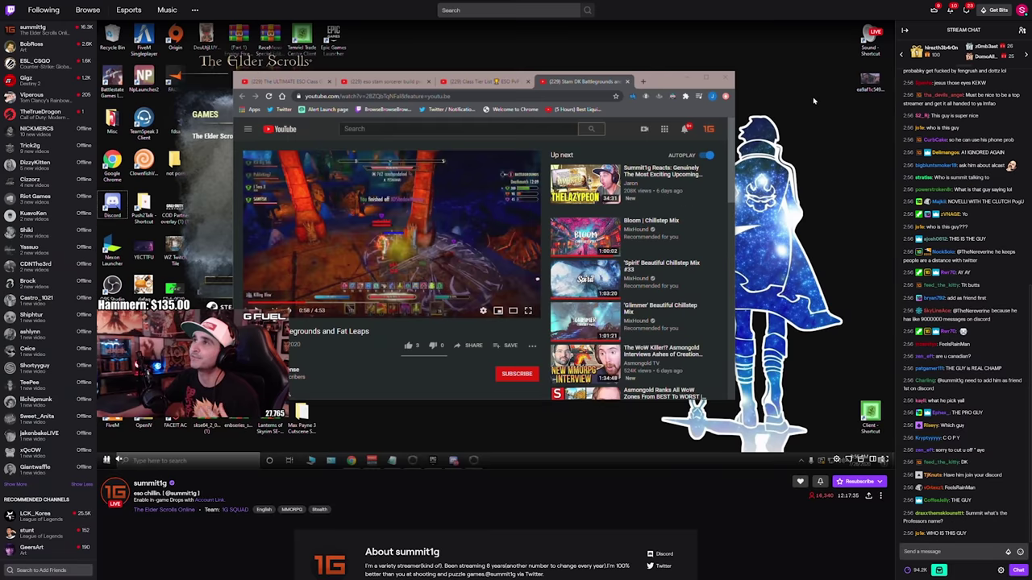
{"action": "scroll", "coordinate": [855, 150], "scroll_direction": "down", "scroll_amount": 5}
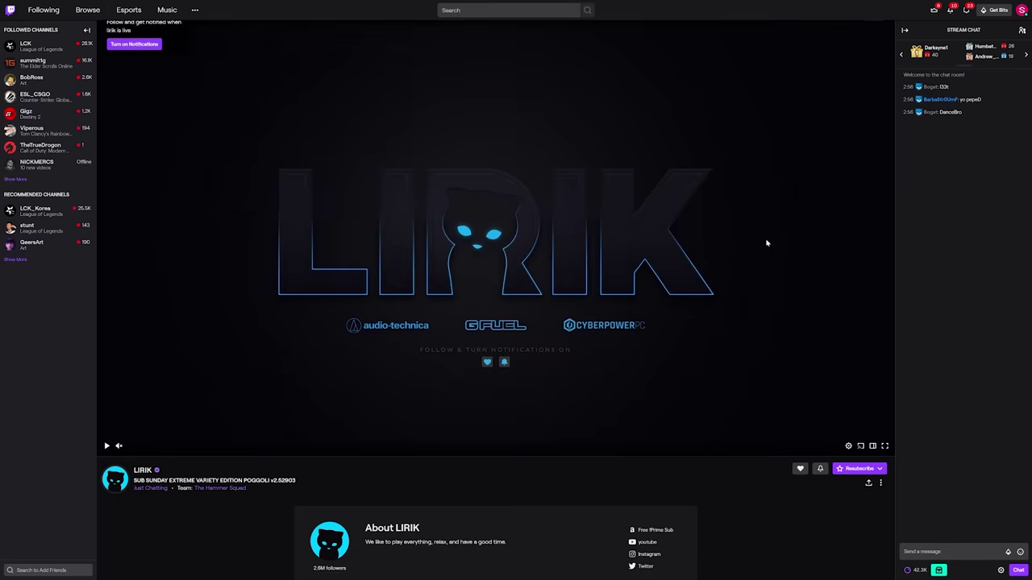
{"action": "scroll", "coordinate": [766, 242], "scroll_direction": "down", "scroll_amount": 4}
{"action": "scroll", "coordinate": [765, 248], "scroll_direction": "down", "scroll_amount": 3}
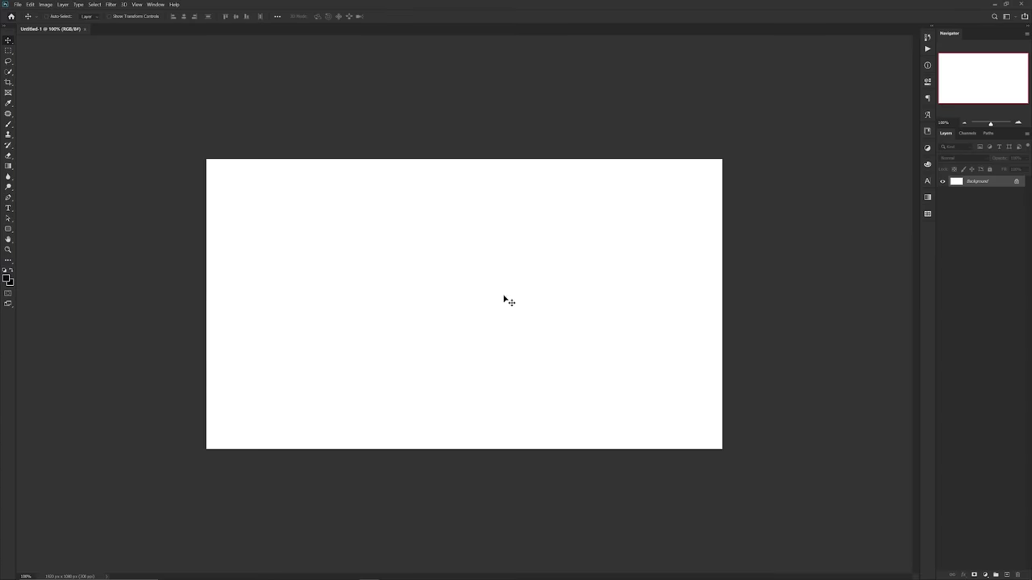
Create a new 650 x 150 px document at 300 pixels/inch in RGB Color in Photoshop
{"action": "left_click", "coordinate": [18, 5]}
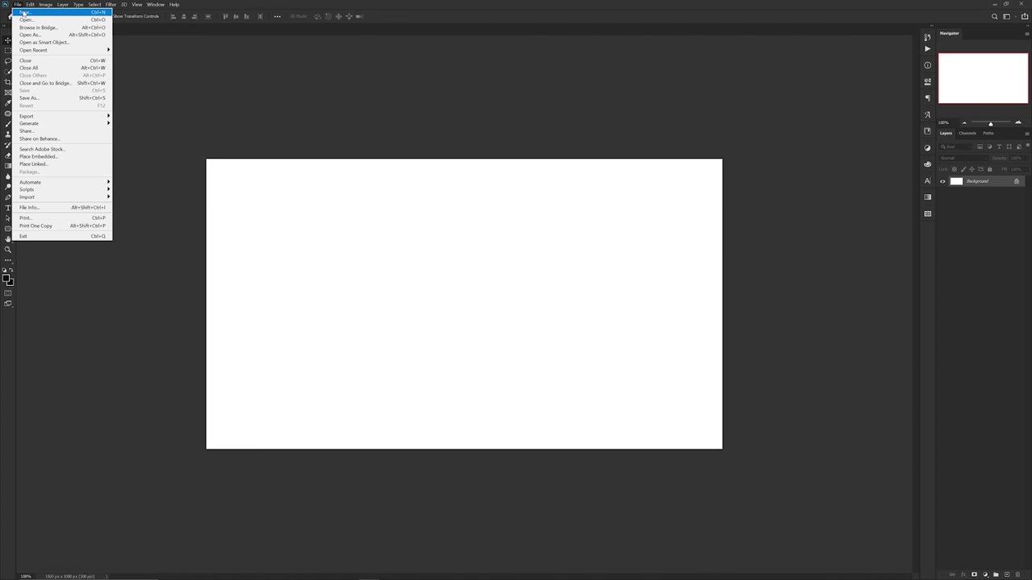
{"action": "left_click", "coordinate": [96, 14]}
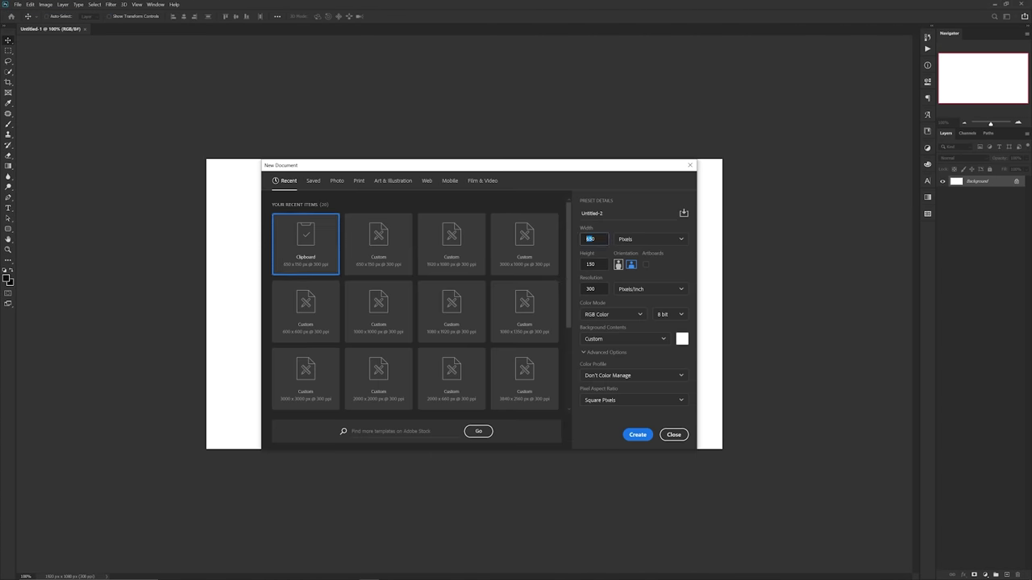
{"action": "left_click", "coordinate": [637, 435]}
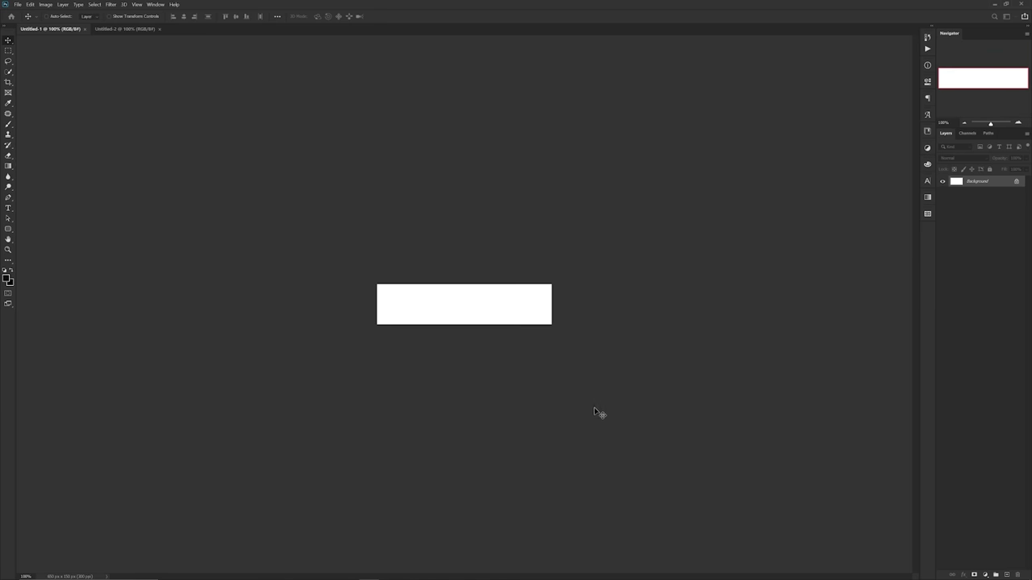
{"action": "key", "text": "ctrl+plus"}
{"action": "key", "text": "ctrl+plus"}
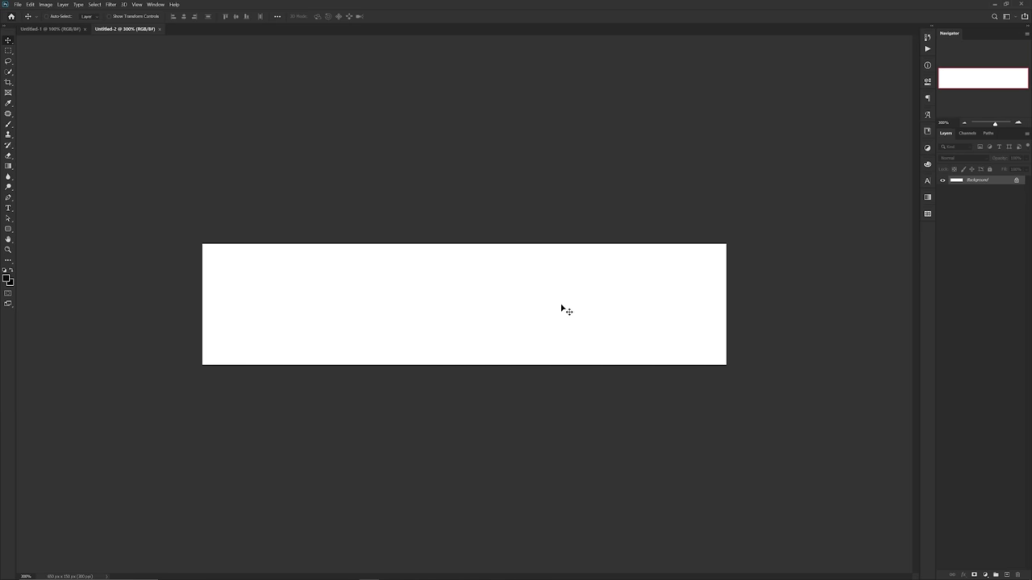
Crop the blank panel canvas slightly smaller by pulling in its lower edge
{"action": "key", "text": "c"}
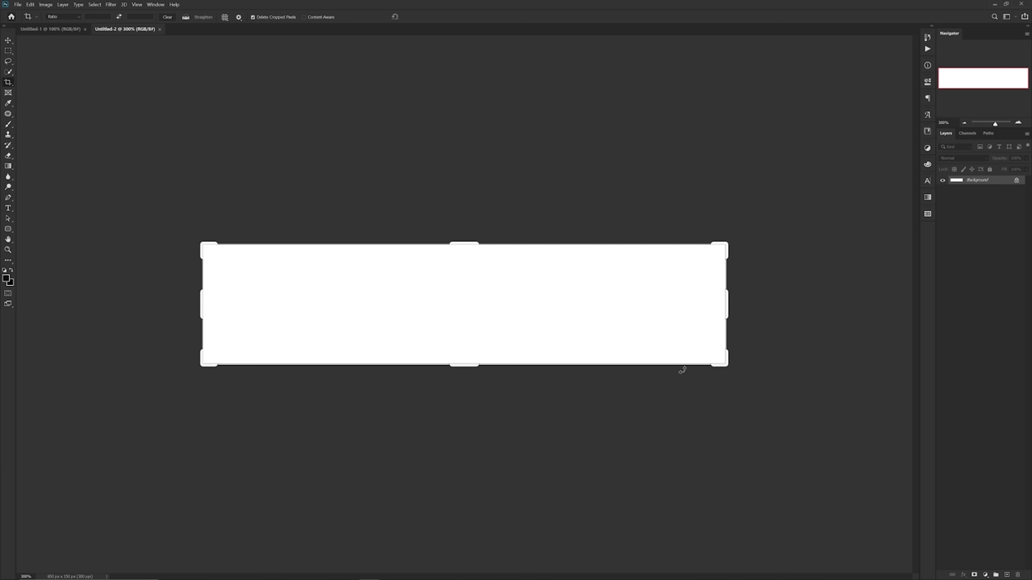
{"action": "mouse_move", "coordinate": [722, 363]}
{"action": "left_mouse_down"}
{"action": "mouse_move", "coordinate": [797, 420]}
{"action": "mouse_move", "coordinate": [642, 427]}
{"action": "mouse_move", "coordinate": [771, 367]}
{"action": "mouse_move", "coordinate": [763, 403]}
{"action": "mouse_move", "coordinate": [747, 378]}
{"action": "mouse_move", "coordinate": [772, 410]}
{"action": "mouse_move", "coordinate": [726, 357]}
{"action": "left_mouse_up"}
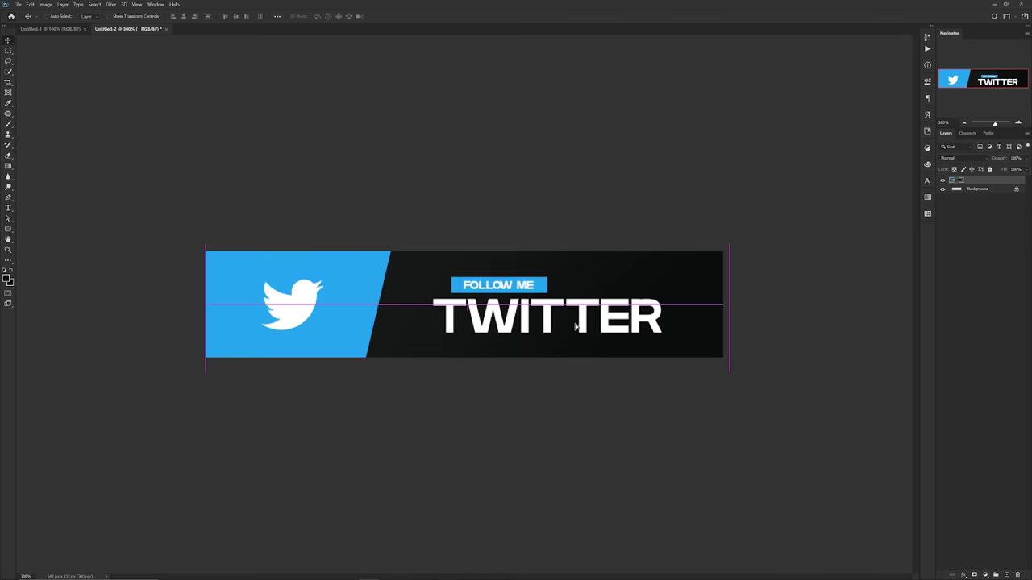
{"action": "key", "text": "ctrl+1"}
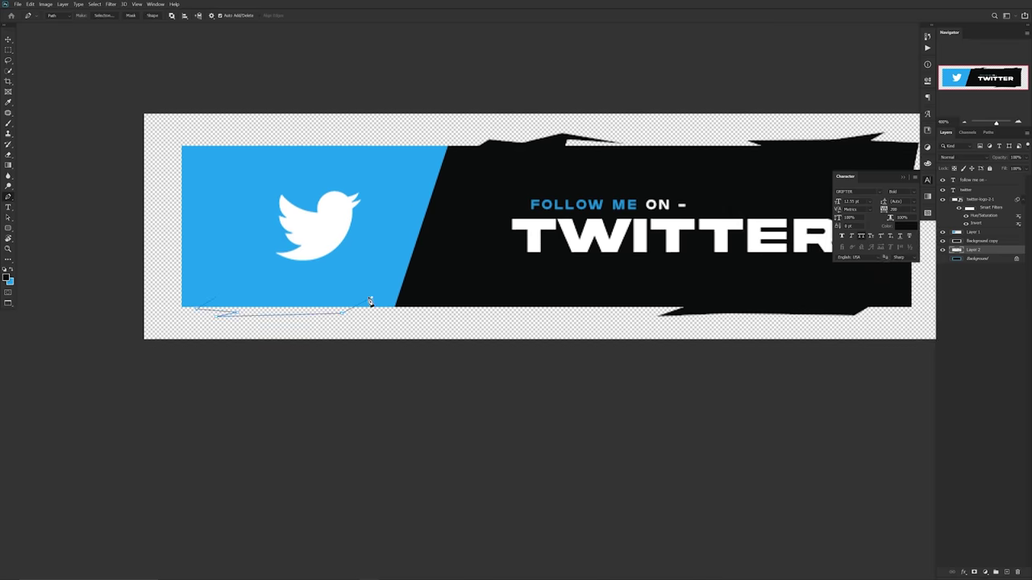
Outline jagged shapes with the Pen tool along the lower and outer edges of the Twitter panel
{"action": "right_click", "coordinate": [370, 301]}
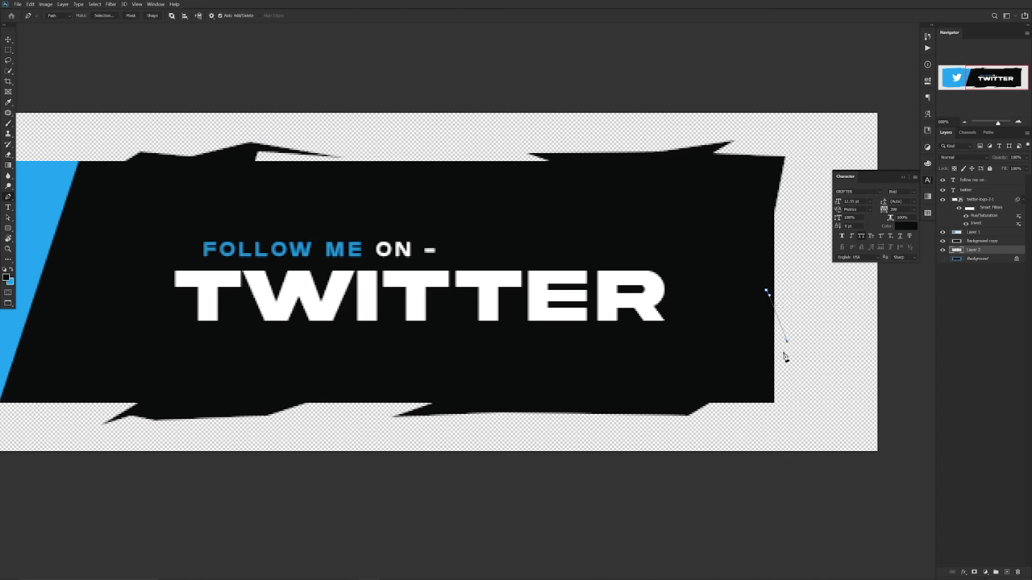
{"action": "right_click", "coordinate": [765, 290]}
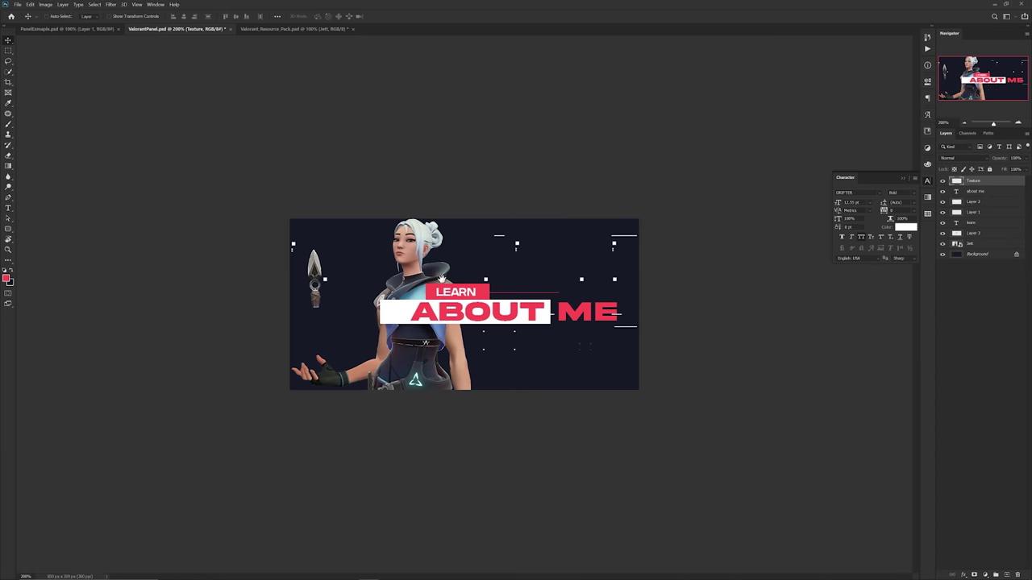
Duplicate the Valorant panel's background layer and erase the copy around and behind the character's outstretched arm and the knife
{"action": "key", "text": "ctrl+j"}
{"action": "key", "text": "b"}
{"action": "mouse_move", "coordinate": [356, 250]}
{"action": "left_mouse_down"}
{"action": "mouse_move", "coordinate": [322, 363]}
{"action": "mouse_move", "coordinate": [313, 222]}
{"action": "left_mouse_up"}
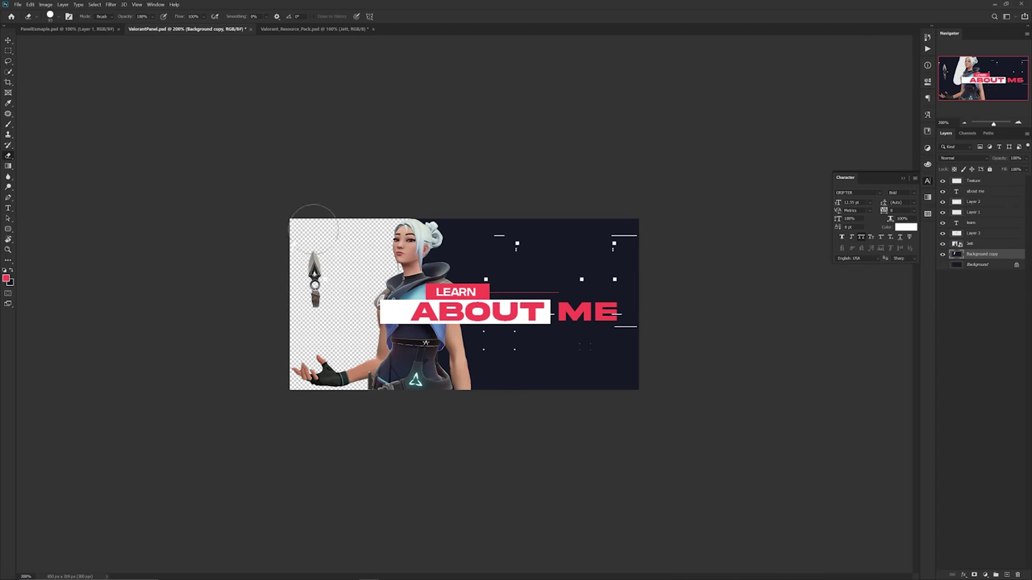
Stamp the Valorant panel's visible layers into a new layer above Texture and reposition it
{"action": "left_click", "coordinate": [979, 182]}
{"action": "key", "text": "v"}
{"action": "key", "text": "ctrl+shift+alt+e"}
{"action": "left_click_drag", "start_coordinate": [562, 303], "coordinate": [533, 292]}
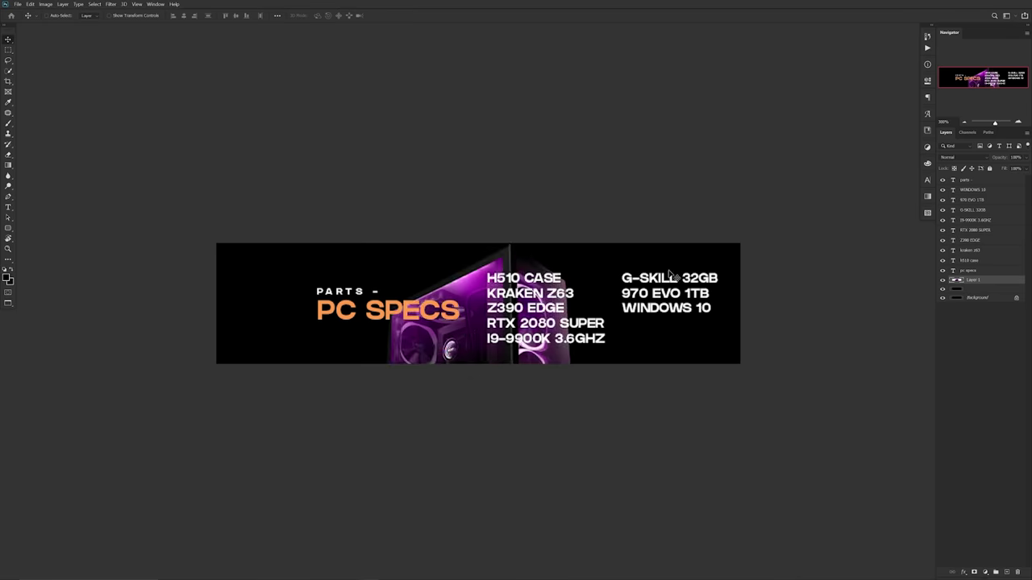
Extend the PC Specs canvas with the Crop tool to about 660 x 322 px
{"action": "left_click_drag", "start_coordinate": [740, 244], "coordinate": [737, 187]}
{"action": "left_click_drag", "start_coordinate": [222, 419], "coordinate": [213, 430]}
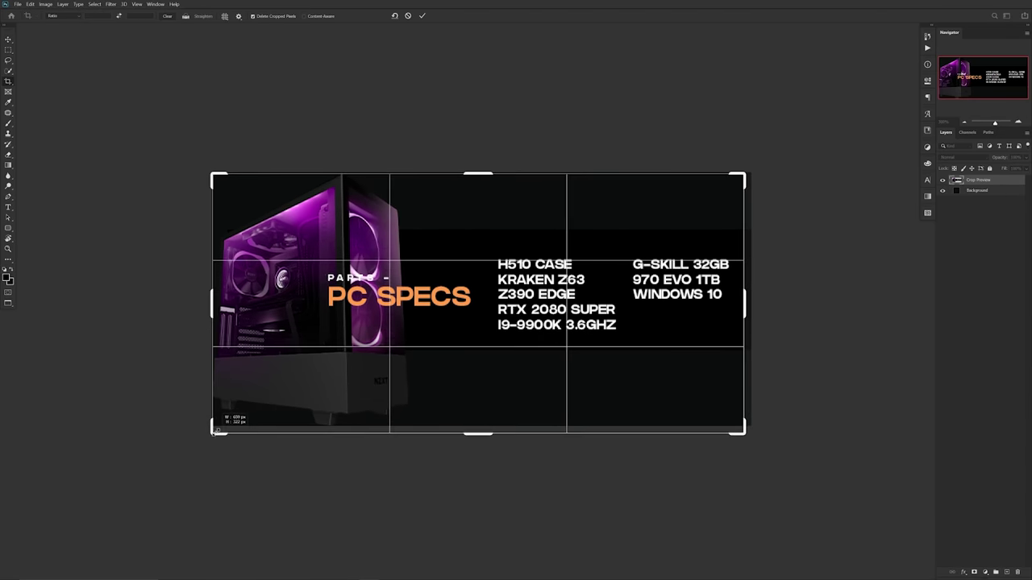
{"action": "key", "text": "Return"}
Scale down the PC case image and place it over the start of the black strip, beside the PC SPECS title
{"action": "key", "text": "ctrl+t"}
{"action": "left_click_drag", "start_coordinate": [446, 299], "coordinate": [364, 271]}
{"action": "key", "text": "Return"}
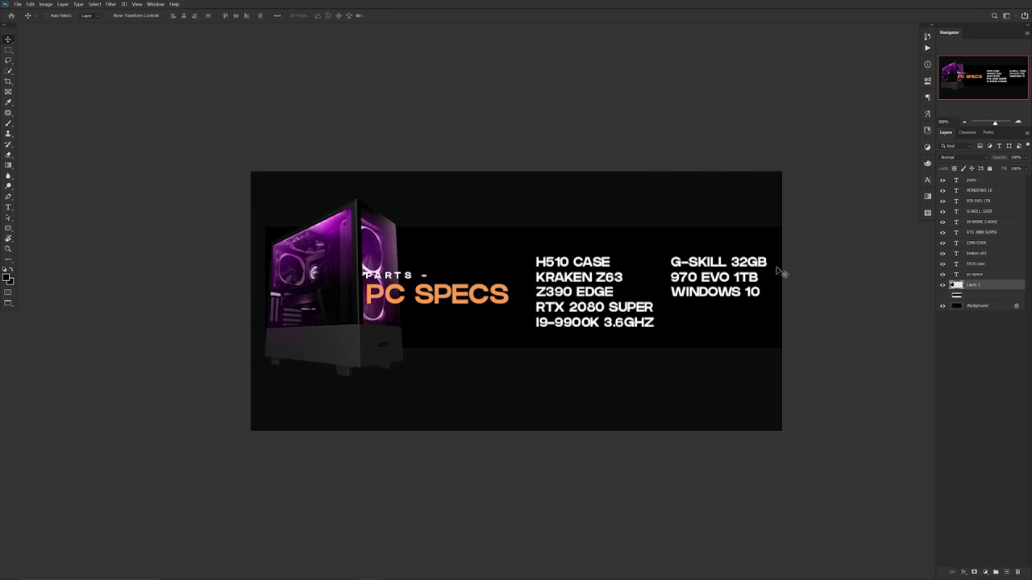
Hide the Background layer and crop the PC Specs canvas around the case to about 225 px high
{"action": "left_click", "coordinate": [940, 305]}
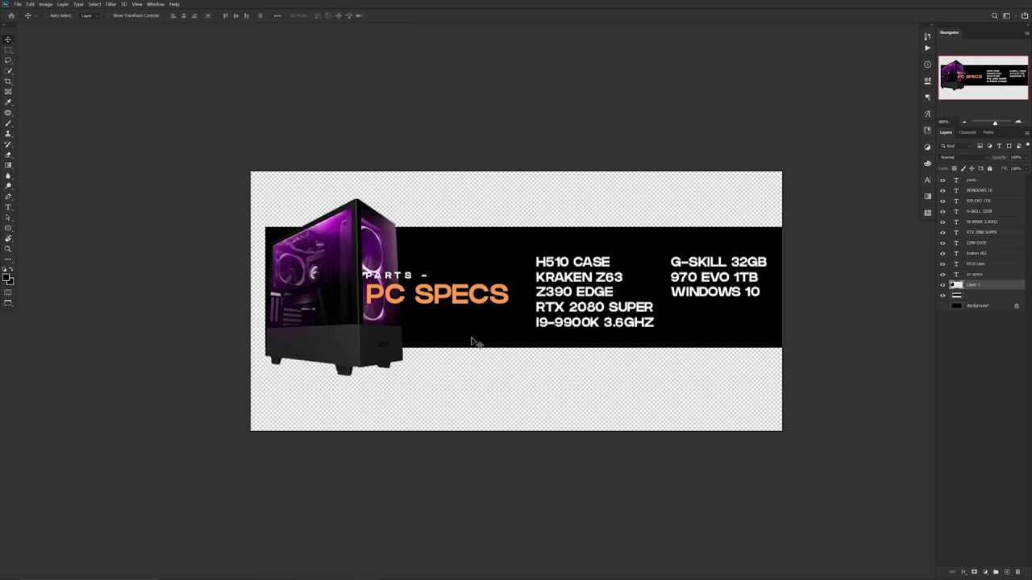
{"action": "key", "text": "c"}
{"action": "left_click_drag", "start_coordinate": [516, 431], "coordinate": [530, 405]}
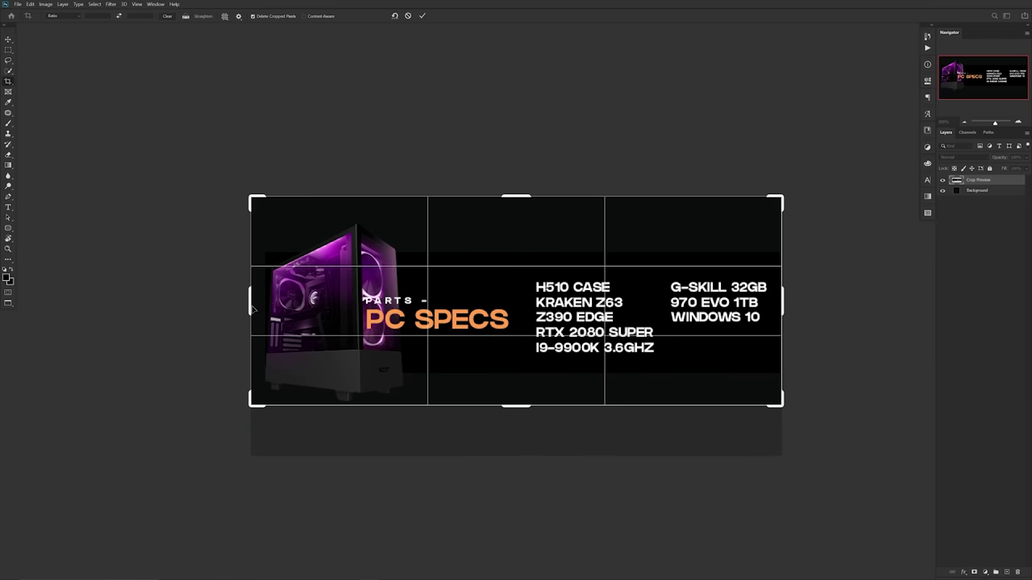
{"action": "left_click_drag", "start_coordinate": [518, 196], "coordinate": [520, 206]}
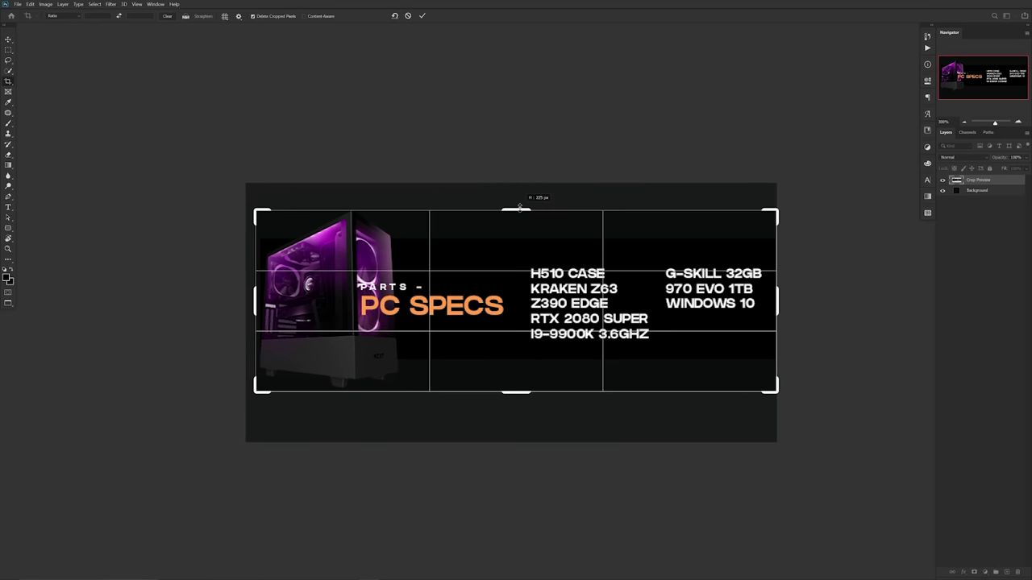
{"action": "key", "text": "Return"}
Erase the corner of the black strip that sticks out past the upper edge of the PC case
{"action": "key", "text": "v"}
{"action": "left_click", "coordinate": [279, 242]}
{"action": "key", "text": "e"}
{"action": "right_click", "coordinate": [295, 230], "text": "alt"}
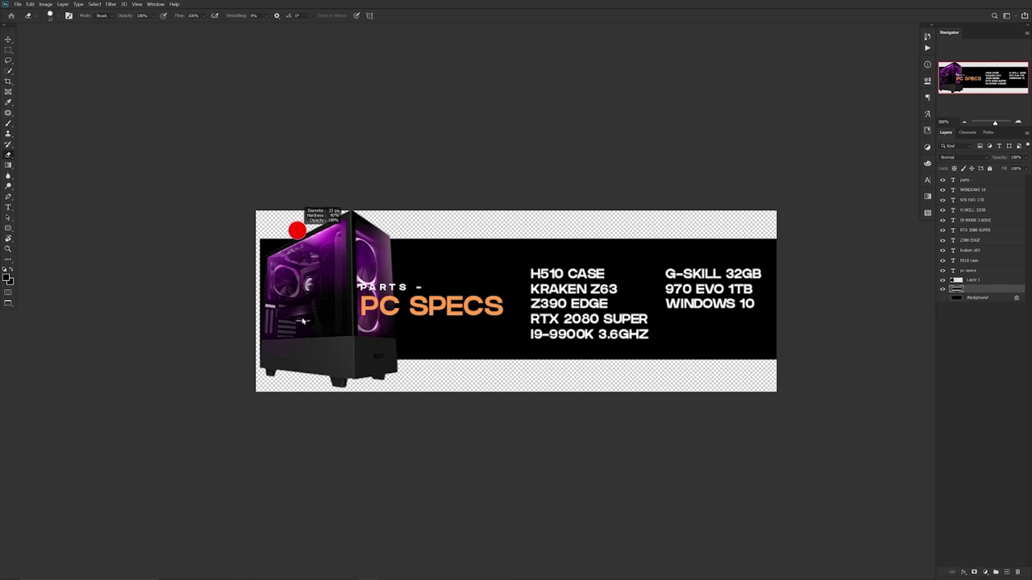
{"action": "left_click_drag", "start_coordinate": [295, 232], "coordinate": [268, 242]}
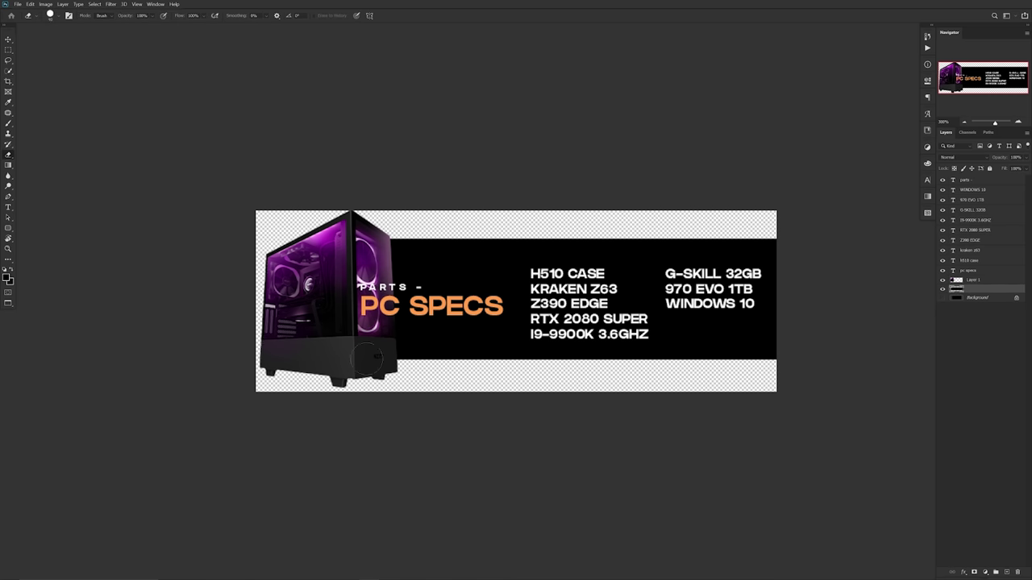
Recolor the PC SPECS title text to light pink
{"action": "key", "text": "v"}
{"action": "left_click", "coordinate": [415, 303]}
{"action": "left_click", "coordinate": [927, 179]}
{"action": "left_click", "coordinate": [886, 242]}
{"action": "left_click", "coordinate": [771, 278]}
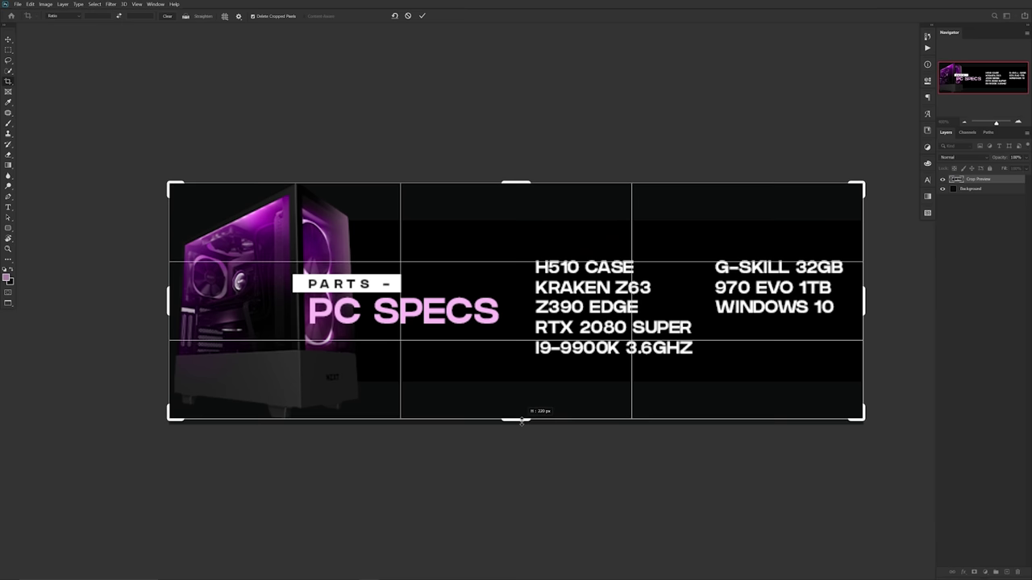
Crop the PC Specs canvas to a height of about 220 px
{"action": "left_click_drag", "start_coordinate": [522, 420], "coordinate": [519, 418]}
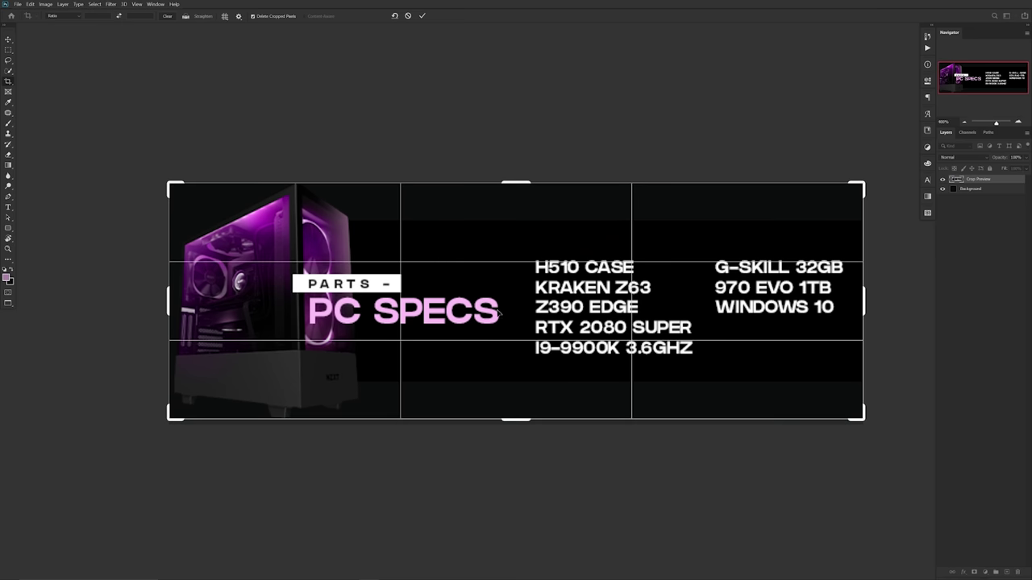
{"action": "left_click", "coordinate": [423, 16]}
{"action": "key", "text": "v"}
{"action": "left_click_drag", "start_coordinate": [597, 283], "coordinate": [573, 275]}
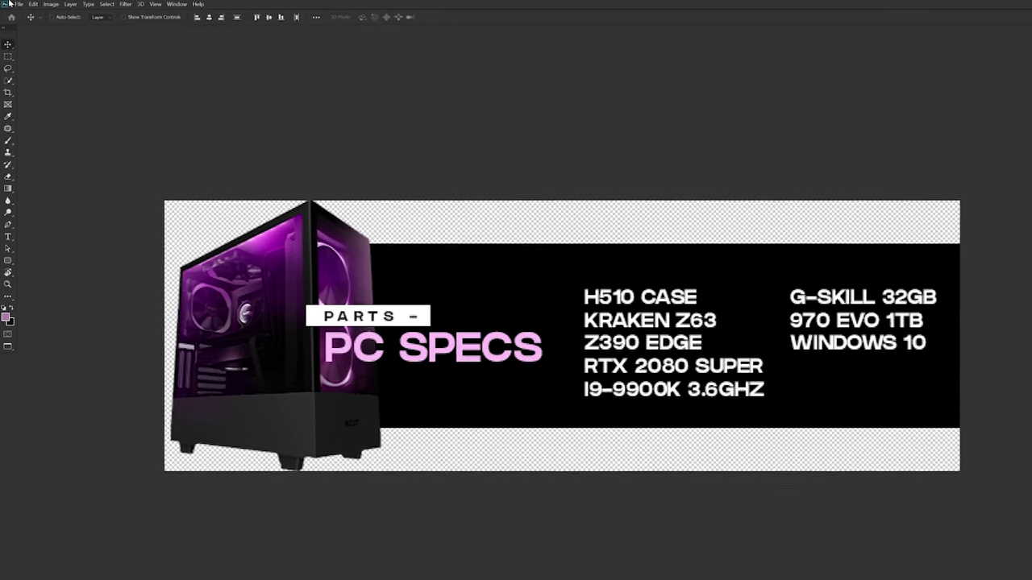
Export the PC Specs panel through Save for Web as a PNG-24 with transparency
{"action": "left_click", "coordinate": [16, 4]}
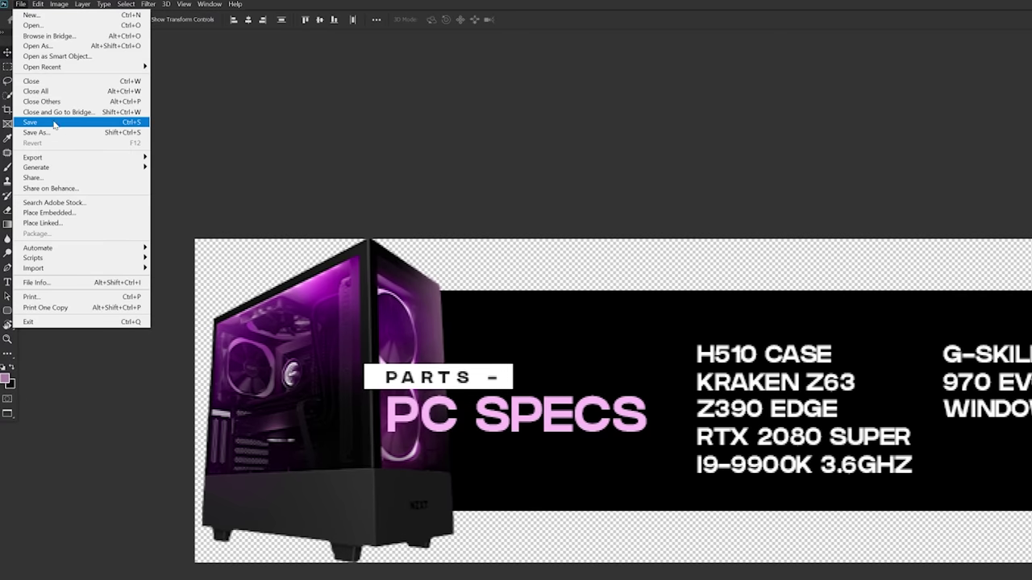
{"action": "mouse_move", "coordinate": [49, 157]}
{"action": "left_click", "coordinate": [184, 196]}
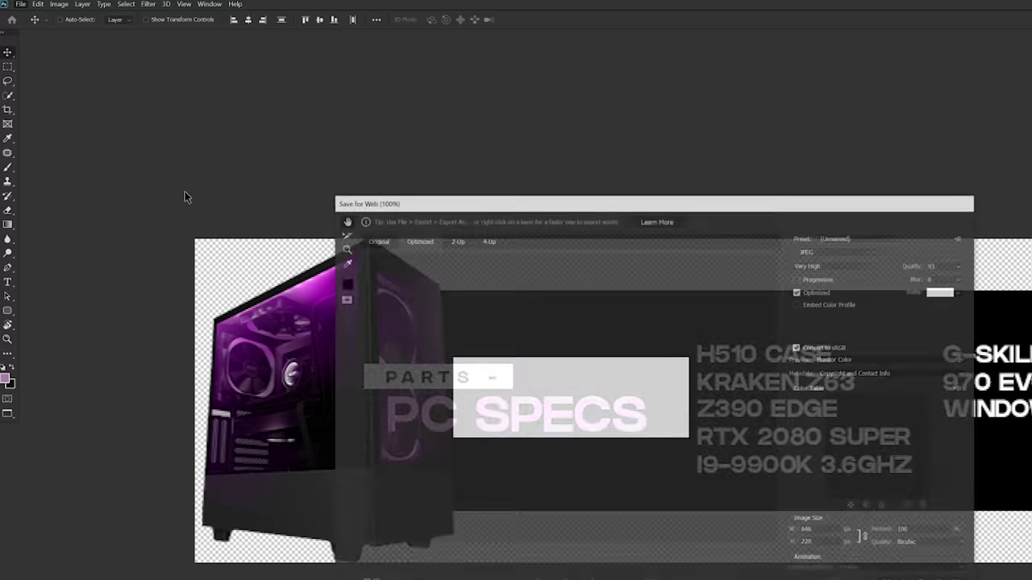
{"action": "left_click", "coordinate": [843, 253]}
{"action": "left_click", "coordinate": [829, 288]}
{"action": "left_click", "coordinate": [806, 267]}
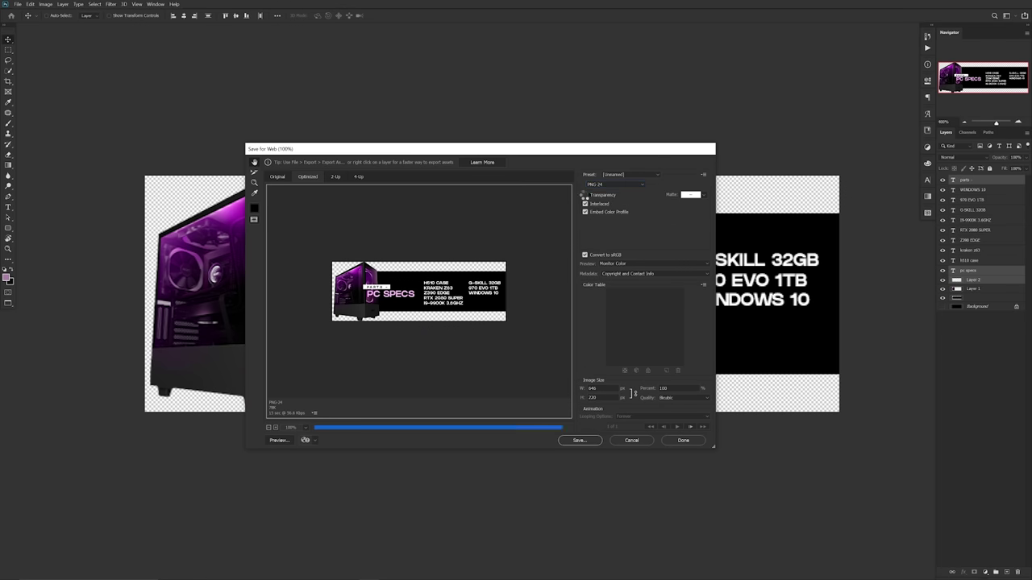
{"action": "left_click", "coordinate": [575, 440]}
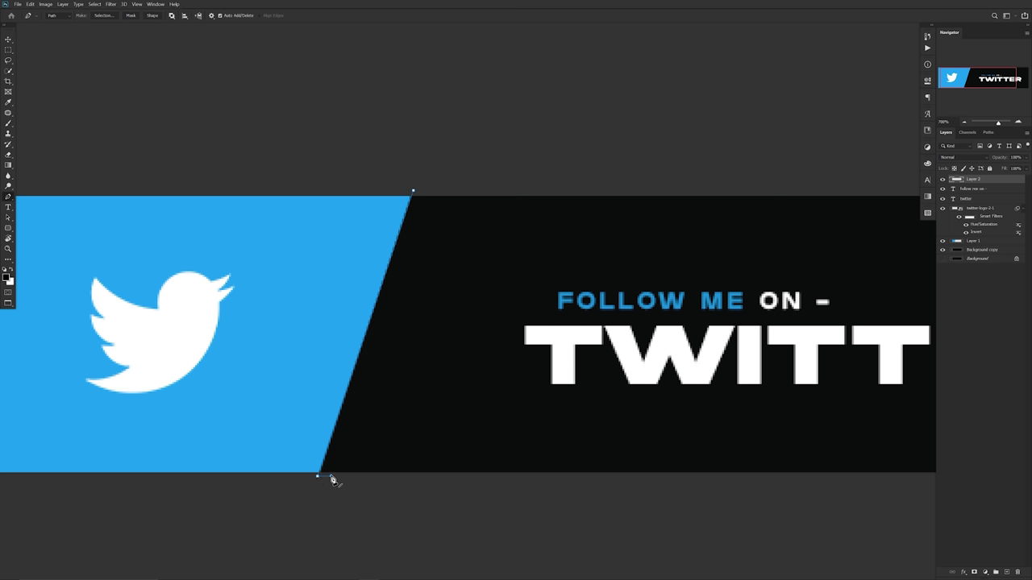
Draw a slanted wedge path beside the Twitter panel's blue section, fill it turquoise on a new layer, and delete the path
{"action": "left_click", "coordinate": [490, 184]}
{"action": "left_click", "coordinate": [1003, 571]}
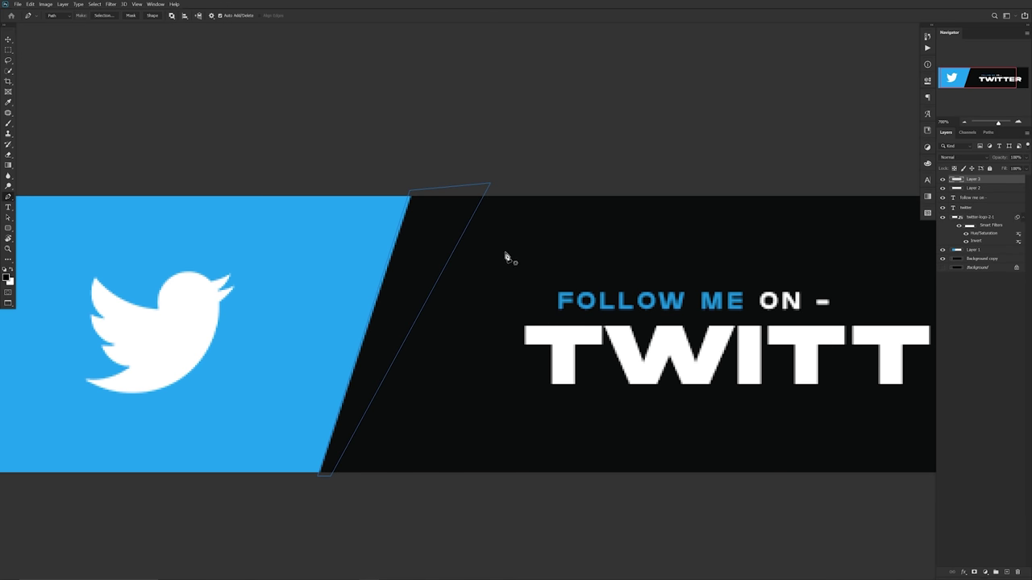
{"action": "right_click", "coordinate": [489, 251]}
{"action": "left_click", "coordinate": [508, 297]}
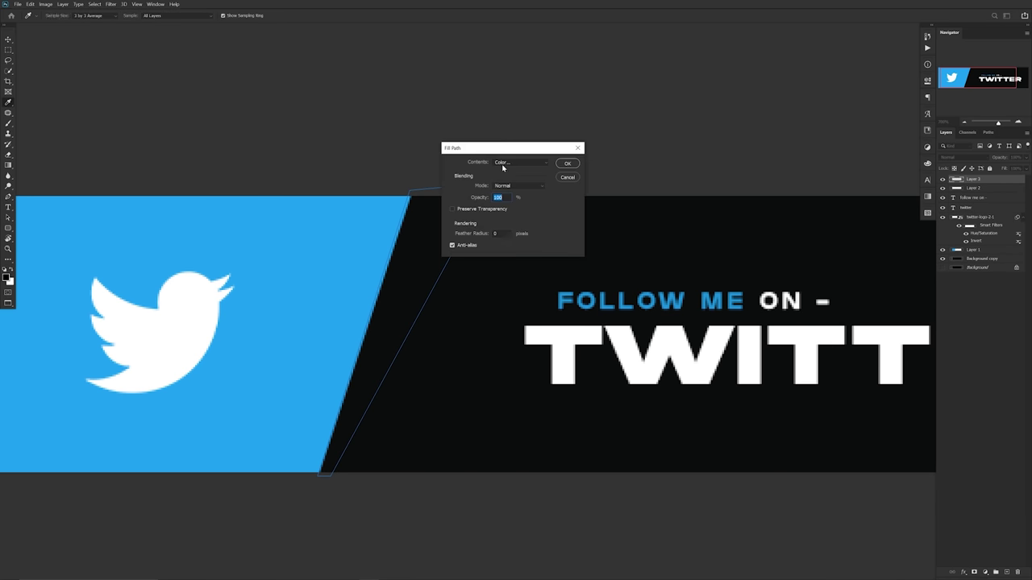
{"action": "left_click", "coordinate": [502, 163]}
{"action": "left_click", "coordinate": [505, 185]}
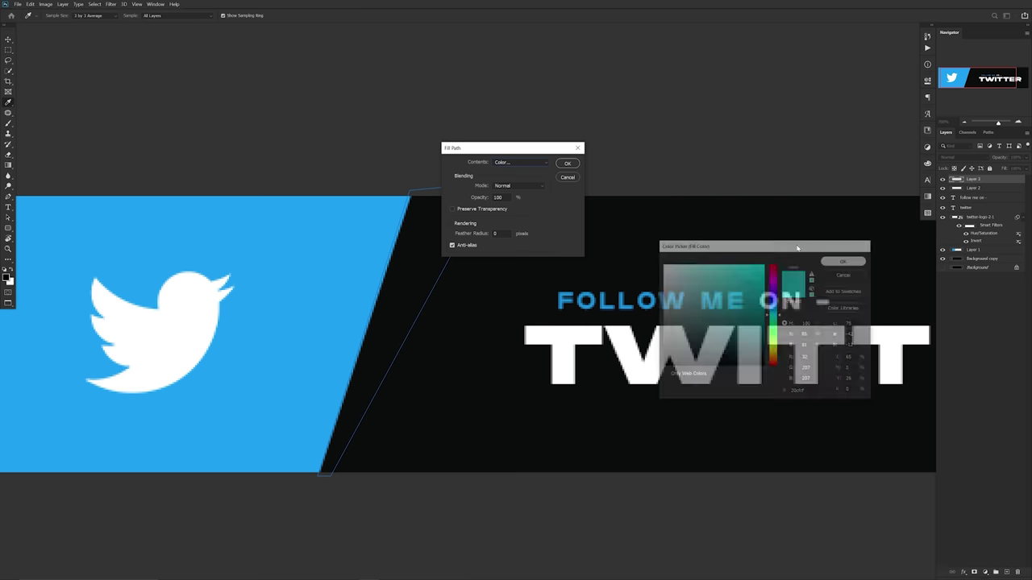
{"action": "left_click", "coordinate": [567, 164]}
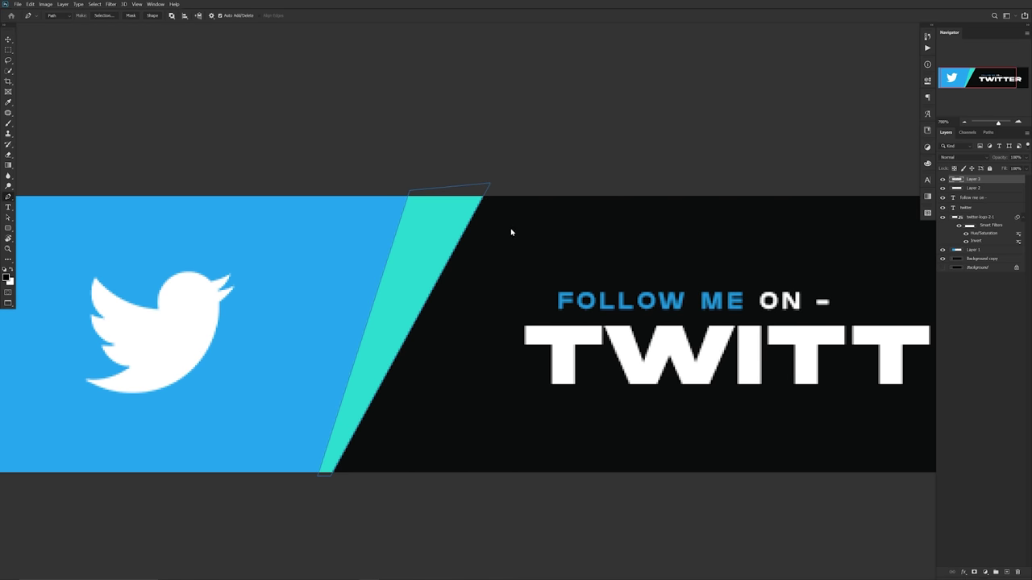
{"action": "right_click", "coordinate": [511, 231]}
{"action": "left_click", "coordinate": [550, 242]}
Compare the panel with and without the turquoise wedge and give its layer, Layer 3, a red color label
{"action": "key", "text": "v"}
{"action": "left_click", "coordinate": [942, 179]}
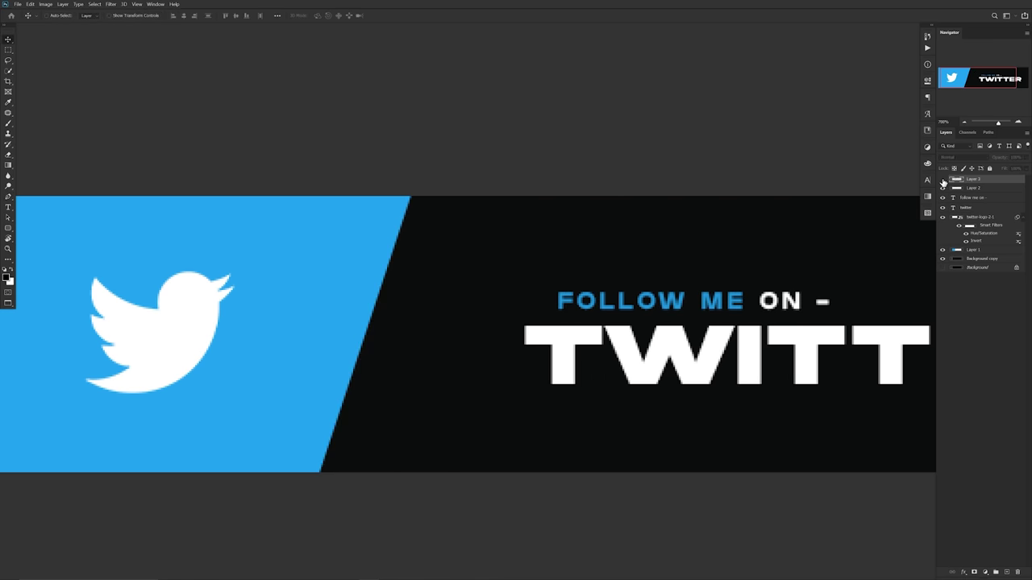
{"action": "left_click", "coordinate": [943, 179]}
{"action": "right_click", "coordinate": [943, 178]}
{"action": "left_click", "coordinate": [953, 209]}
{"action": "left_click", "coordinate": [942, 179]}
{"action": "left_click", "coordinate": [942, 179]}
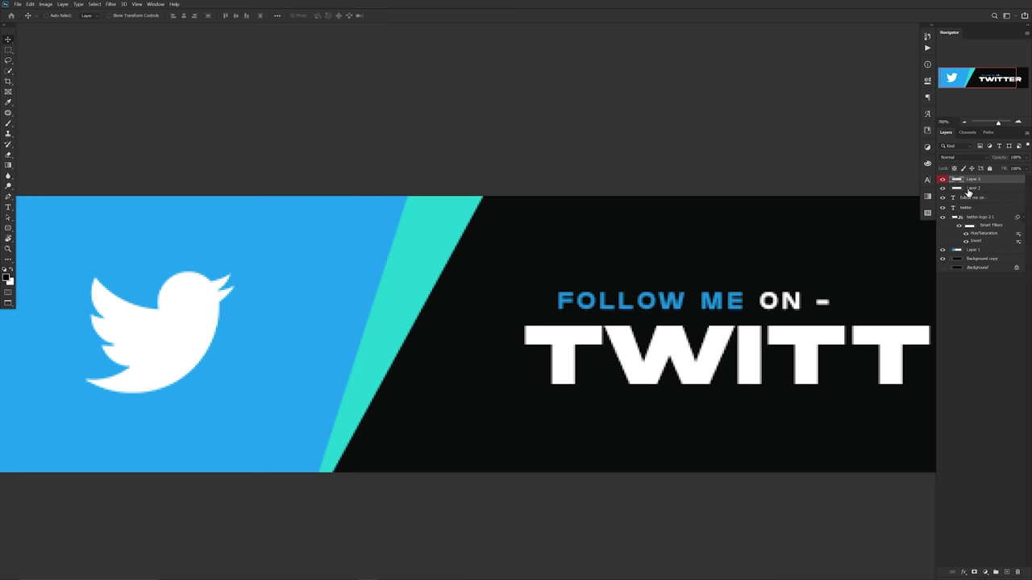
Hide the turquoise wedge on Layer 3 and group the layers from Layer 2 down to Background copy
{"action": "left_click", "coordinate": [942, 179]}
{"action": "left_click", "coordinate": [974, 259], "text": "shift"}
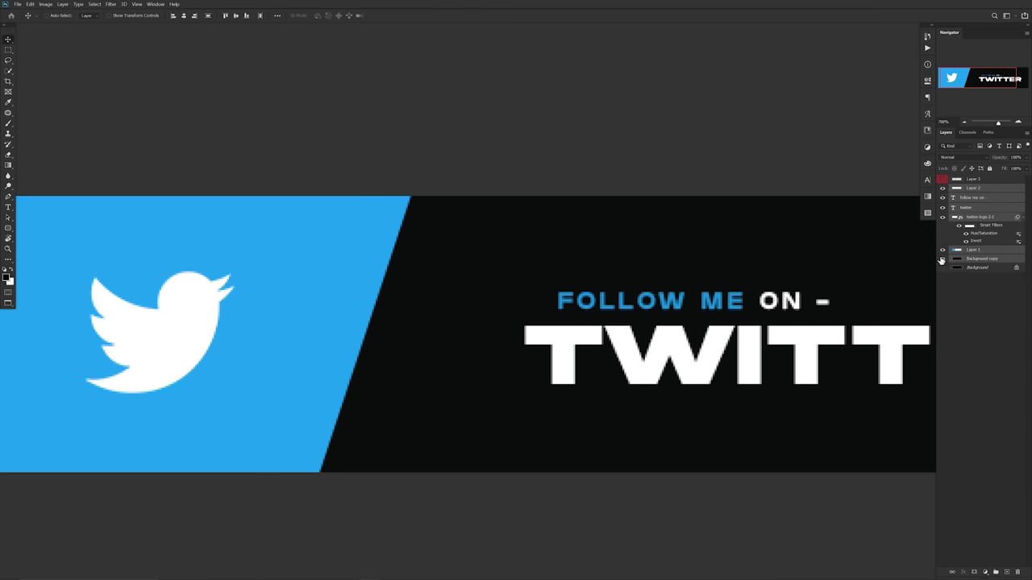
{"action": "key", "text": "ctrl+g"}
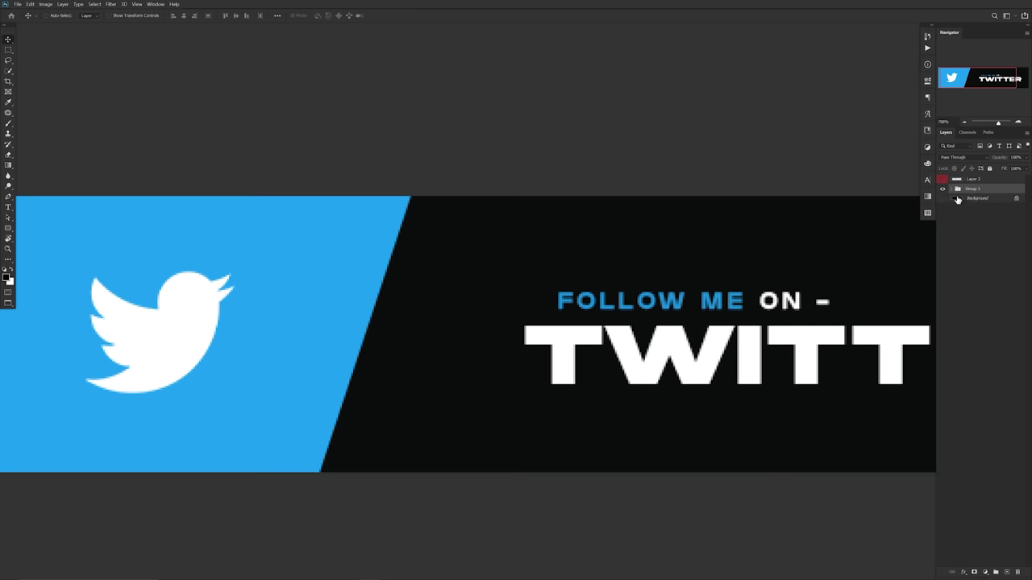
{"action": "left_click", "coordinate": [944, 190]}
{"action": "double_click", "coordinate": [943, 189]}
{"action": "left_click", "coordinate": [944, 190]}
Duplicate the panel group and rename the lower, hidden group "original"
{"action": "scroll", "coordinate": [653, 283], "scroll_direction": "down", "scroll_amount": 2}
{"action": "left_click_drag", "start_coordinate": [704, 303], "coordinate": [620, 310]}
{"action": "scroll", "coordinate": [642, 309], "scroll_direction": "down", "scroll_amount": 1}
{"action": "key", "text": "ctrl+j"}
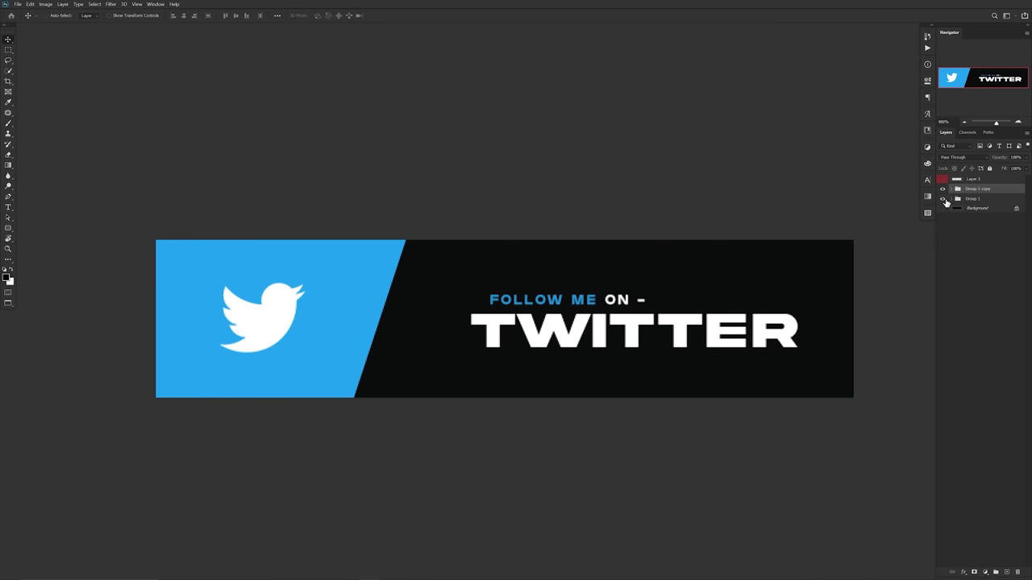
{"action": "double_click", "coordinate": [973, 199]}
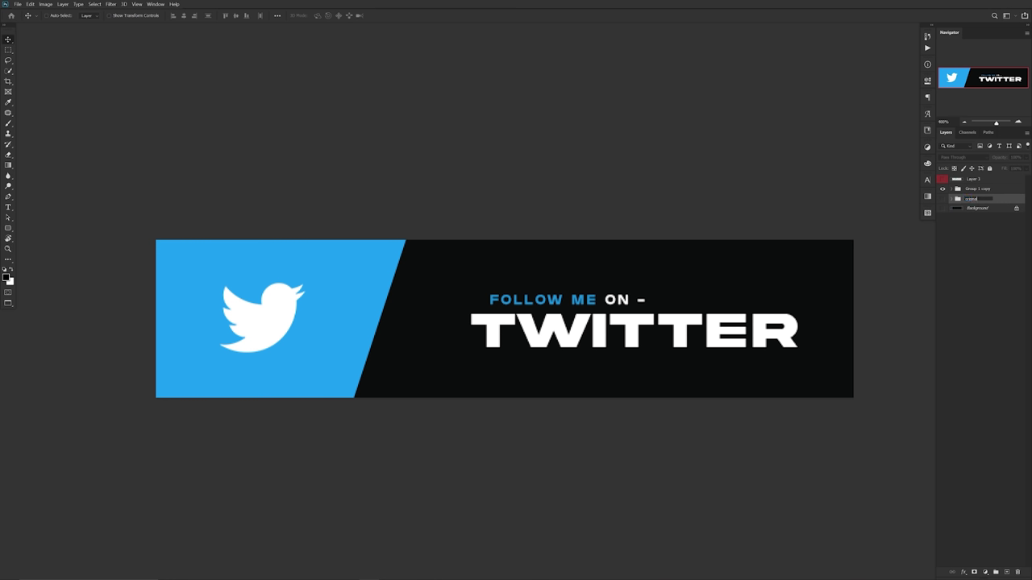
{"action": "key", "text": "Return"}
Keep only the group copy visible, merge it into a single layer, and name that layer "panel"
{"action": "left_click", "coordinate": [942, 199]}
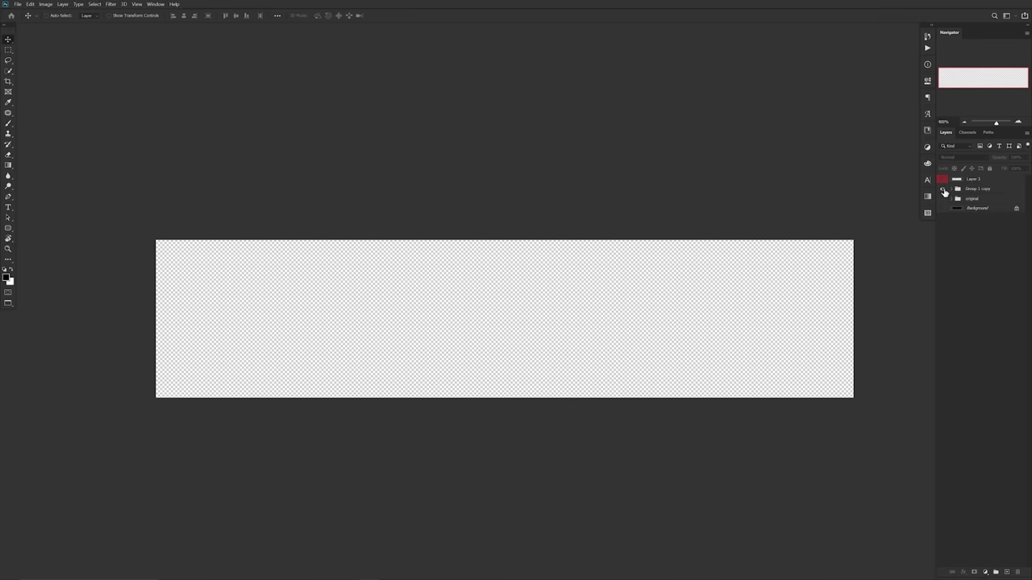
{"action": "left_click", "coordinate": [943, 189]}
{"action": "left_click", "coordinate": [982, 189]}
{"action": "key", "text": "ctrl+e"}
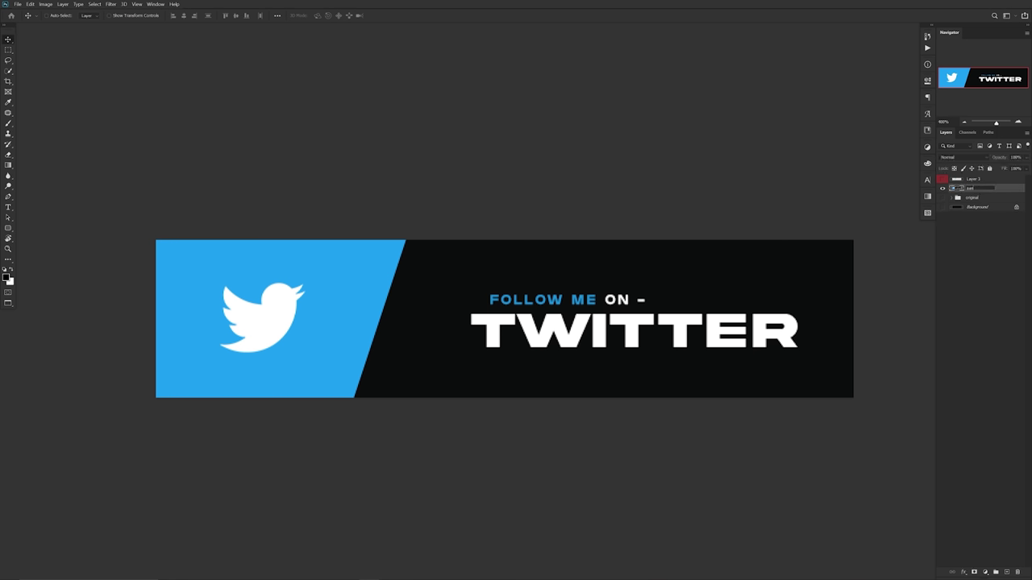
Load the Layer 3 wedge as a selection and delete that area from the panel layer, leaving a transparent gap
{"action": "left_click", "coordinate": [942, 178]}
{"action": "left_click", "coordinate": [942, 178]}
{"action": "left_click", "coordinate": [943, 178]}
{"action": "left_click", "coordinate": [942, 178]}
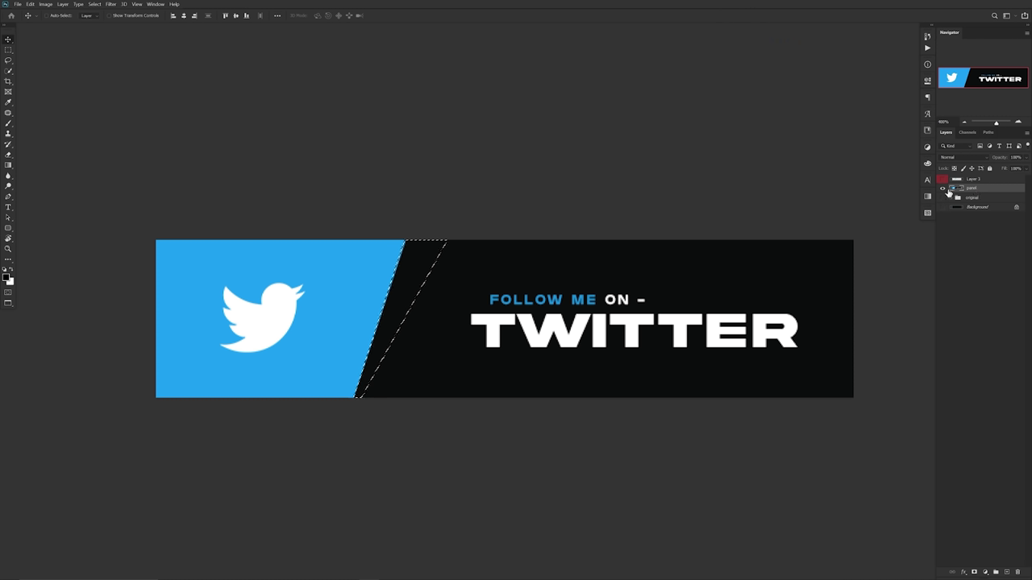
{"action": "left_click", "coordinate": [782, 229]}
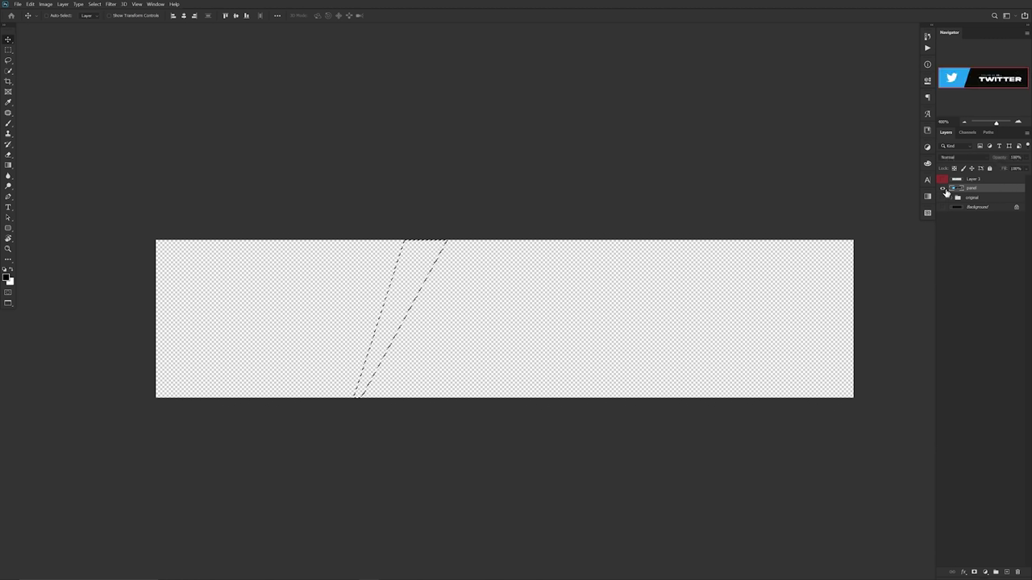
{"action": "left_click", "coordinate": [943, 189]}
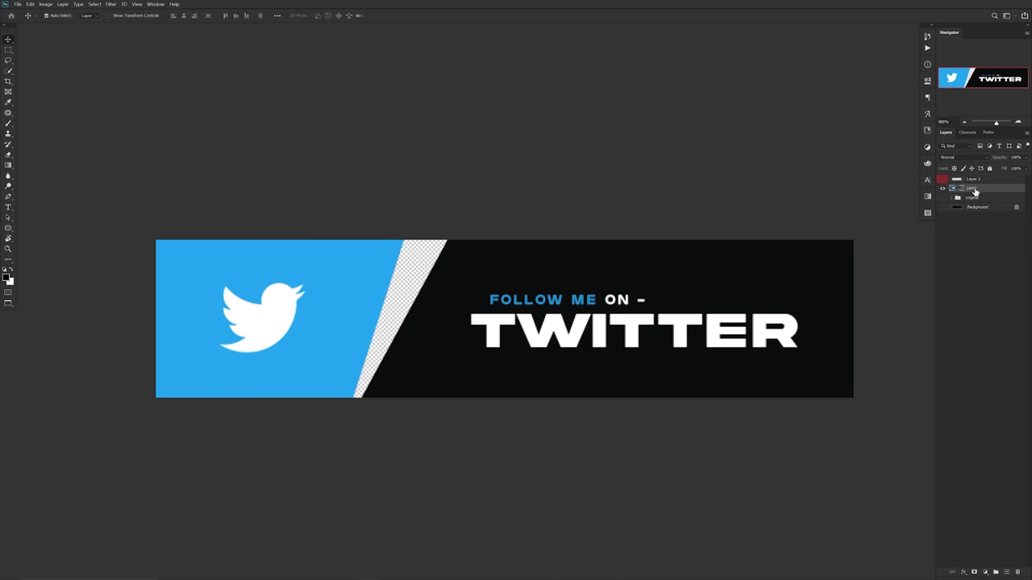
Export the Twitter panel for web, switch to Twitch, extend the upload crop to the full image width, and finish editing the panels
{"action": "key", "text": "ctrl+alt+shift+s"}
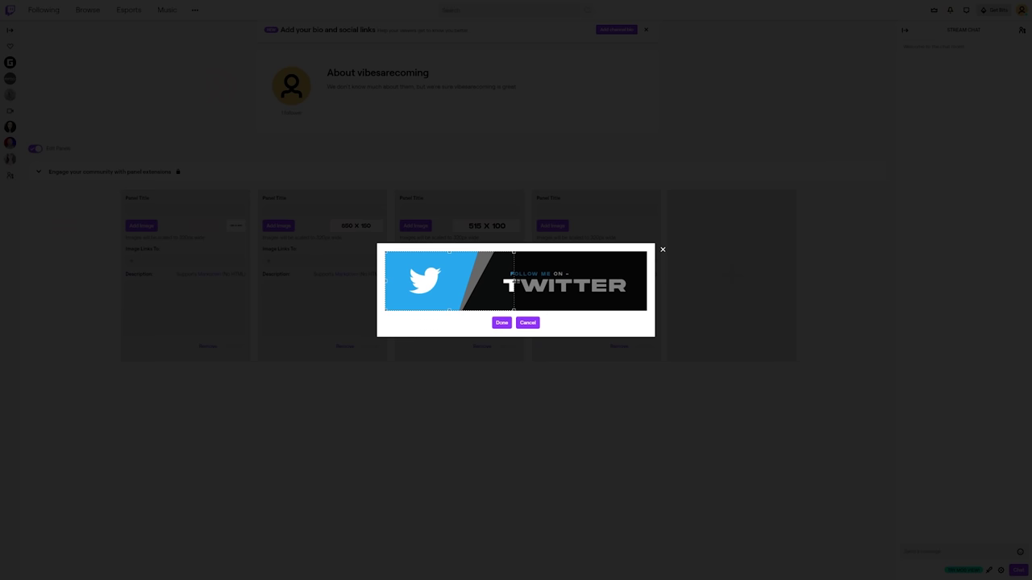
{"action": "left_click_drag", "start_coordinate": [514, 281], "coordinate": [658, 286]}
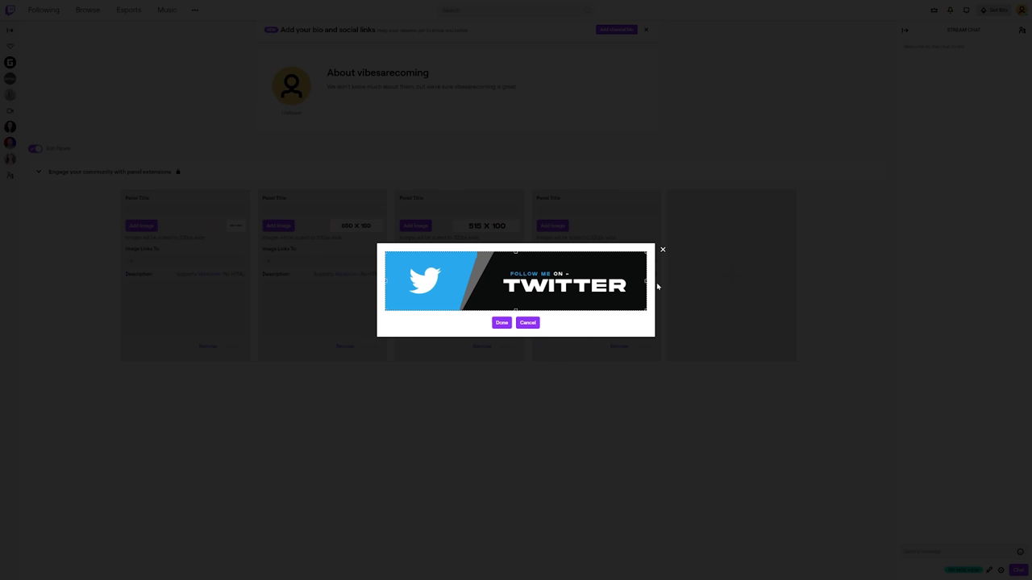
{"action": "left_click", "coordinate": [501, 322]}
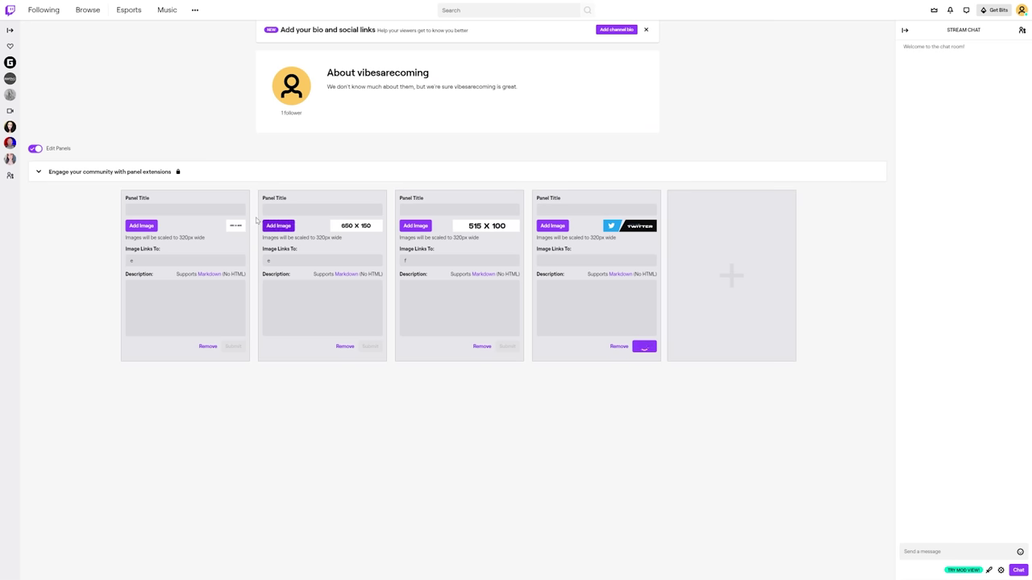
{"action": "left_click", "coordinate": [36, 149]}
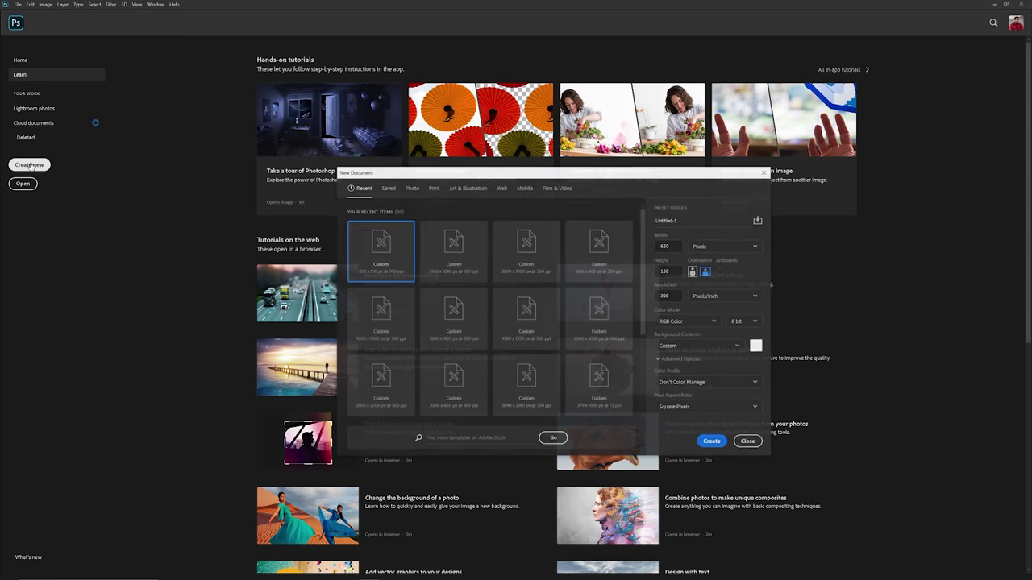
Create a 650 × 150 px document at 300 ppi and fill its background with the near-black foreground color
{"action": "double_click", "coordinate": [384, 268]}
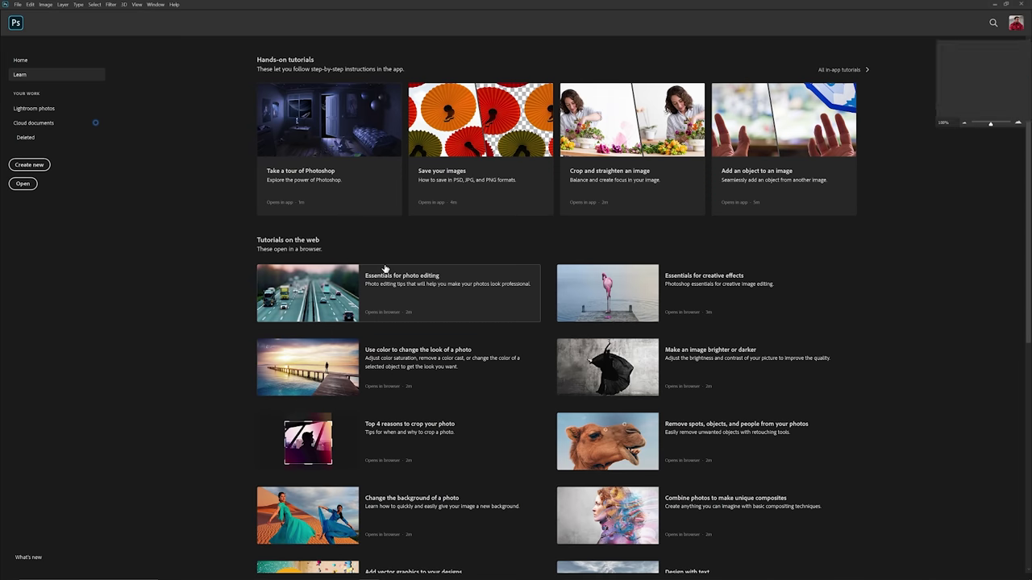
{"action": "key", "text": "ctrl+plus"}
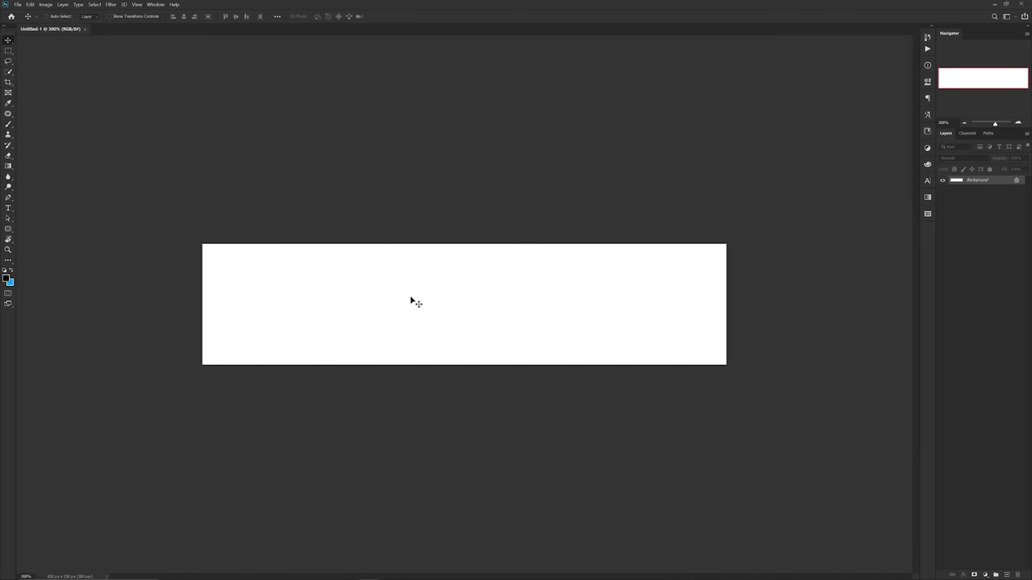
{"action": "left_click", "coordinate": [8, 279]}
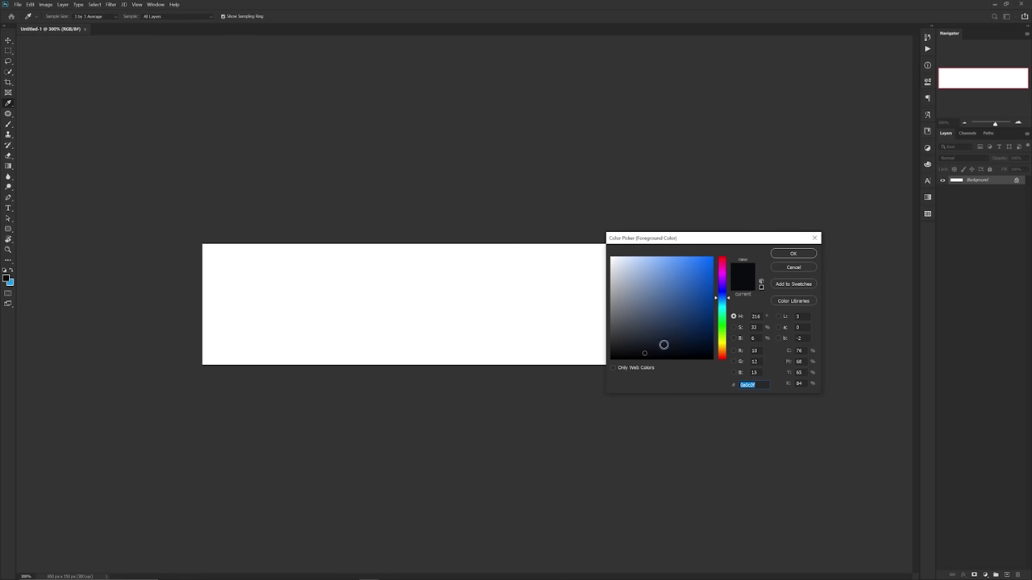
{"action": "left_click_drag", "start_coordinate": [714, 241], "coordinate": [765, 237]}
{"action": "left_click", "coordinate": [830, 250]}
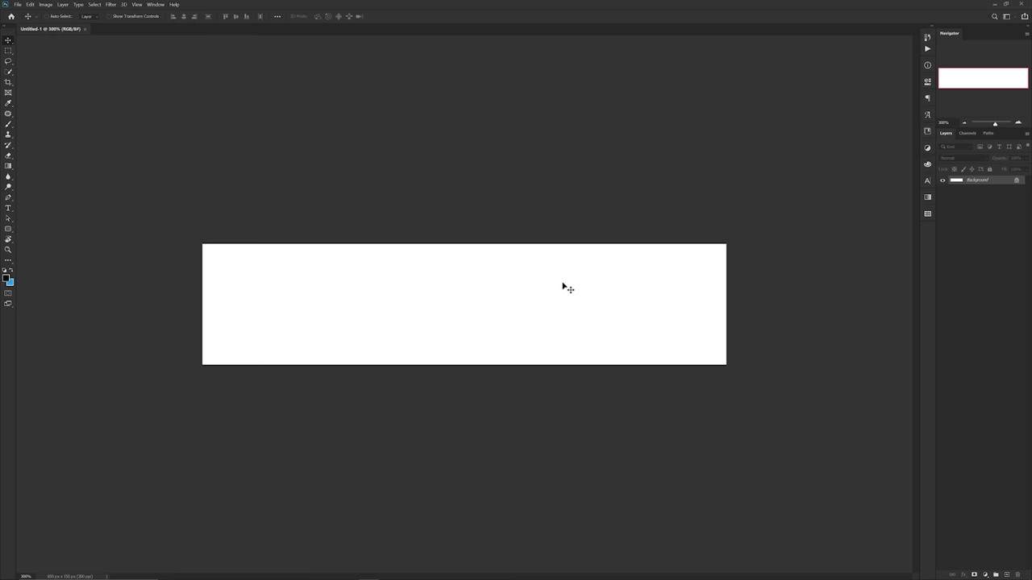
{"action": "key", "text": "ctrl+plus"}
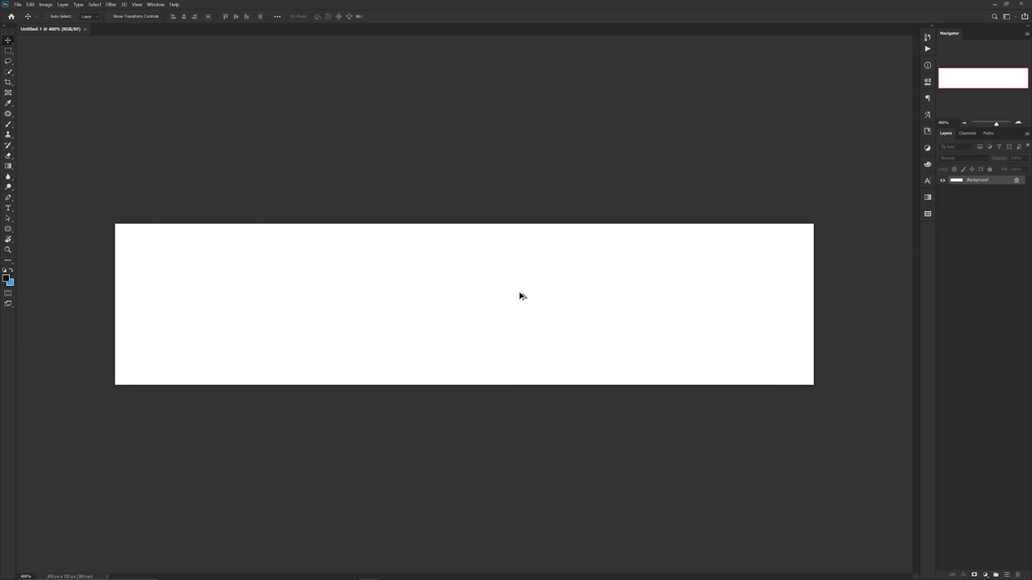
{"action": "key", "text": "alt+BackSpace"}
Add the text "TWITTER" to the canvas and set its color to white
{"action": "key", "text": "t"}
{"action": "left_click", "coordinate": [516, 306]}
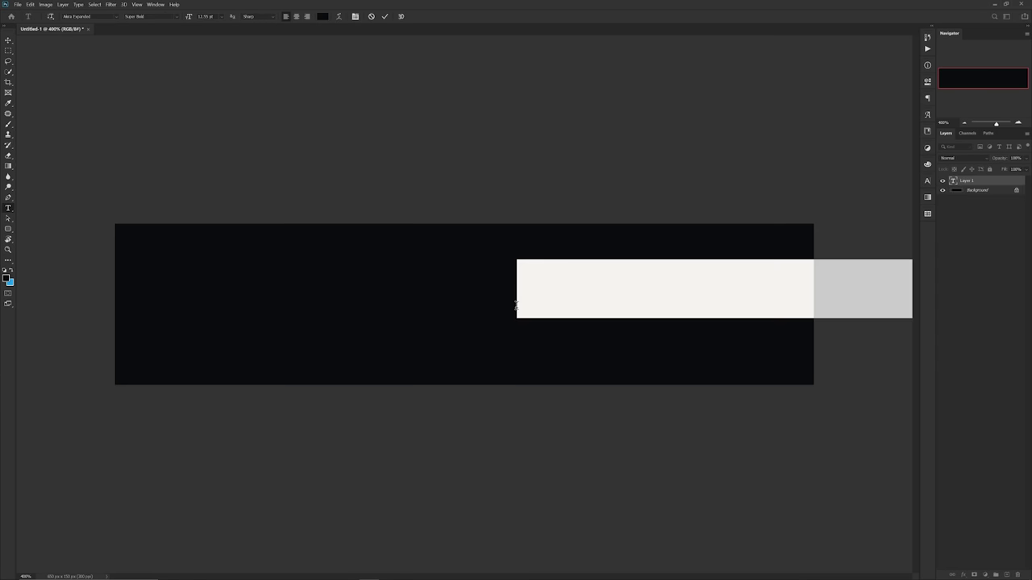
{"action": "type", "text": "s"}
{"action": "key", "text": "ctrl+a"}
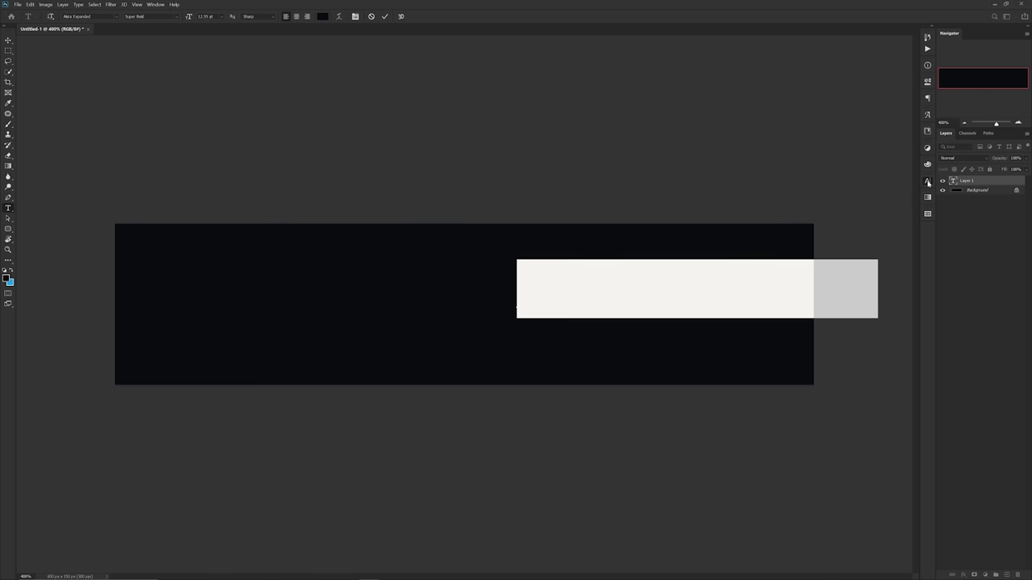
{"action": "left_click", "coordinate": [927, 182]}
{"action": "left_click", "coordinate": [903, 228]}
{"action": "left_click_drag", "start_coordinate": [726, 286], "coordinate": [631, 238]}
{"action": "left_click", "coordinate": [836, 250]}
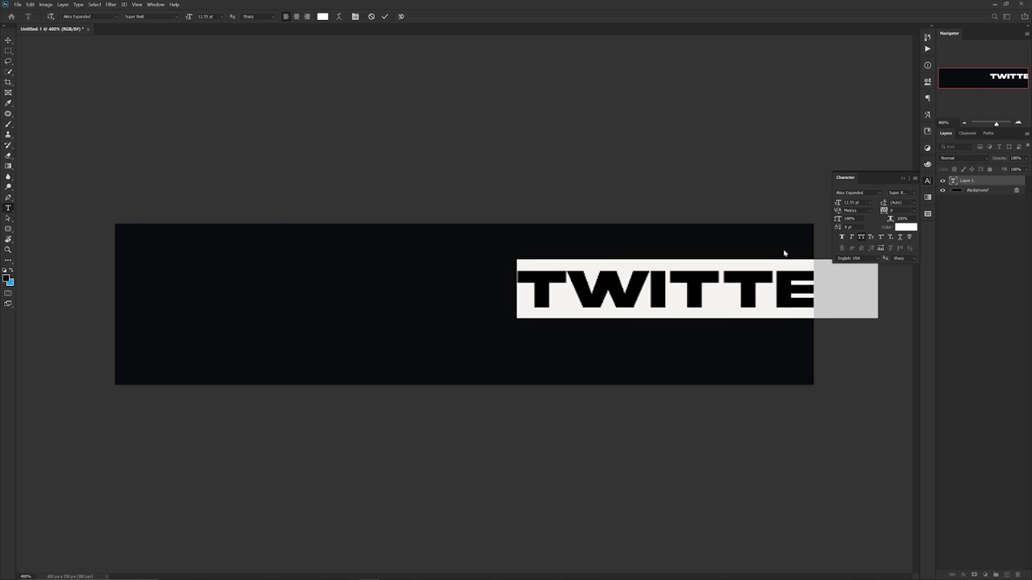
{"action": "key", "text": "ctrl+Return"}
Scale the TWITTER text down to about 10.5 pt, reposition it, and place a duplicate directly above it
{"action": "key", "text": "v"}
{"action": "left_click_drag", "start_coordinate": [767, 288], "coordinate": [699, 304]}
{"action": "key", "text": "ctrl+t"}
{"action": "left_click_drag", "start_coordinate": [809, 303], "coordinate": [684, 279]}
{"action": "key", "text": "Return"}
Change the upper text copy to read "FOLLOW ME"
{"action": "double_click", "coordinate": [673, 274]}
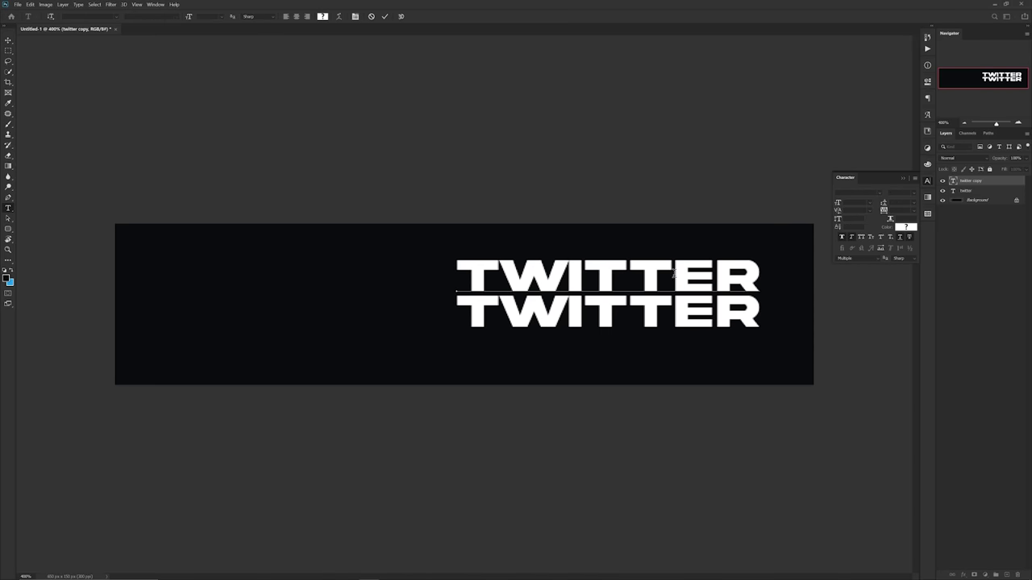
{"action": "double_click", "coordinate": [674, 273]}
{"action": "type", "text": "FOLOW"}
{"action": "double_click", "coordinate": [673, 273]}
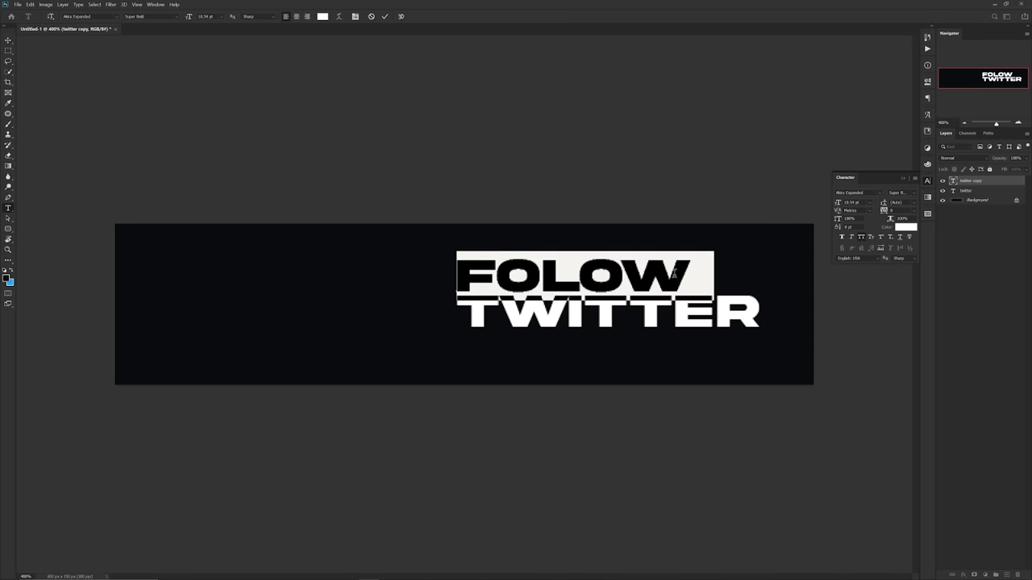
{"action": "type", "text": "FOLLOW ME"}
{"action": "key", "text": "ctrl+Return"}
Shrink FOLLOW ME to sit just above TWITTER and move both text lines slightly left and down together
{"action": "key", "text": "ctrl+t"}
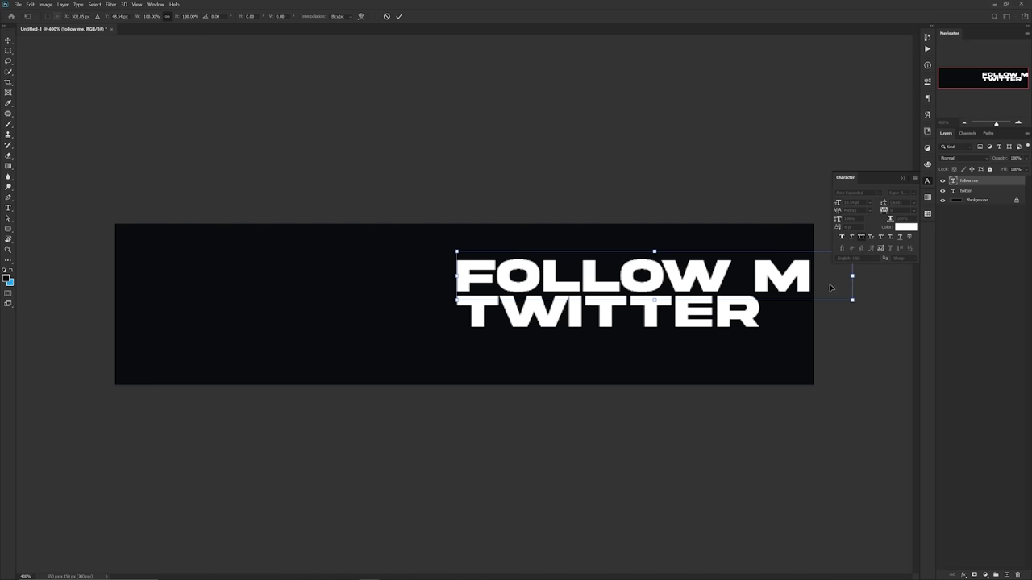
{"action": "left_click_drag", "start_coordinate": [852, 277], "coordinate": [582, 283]}
{"action": "key", "text": "Return"}
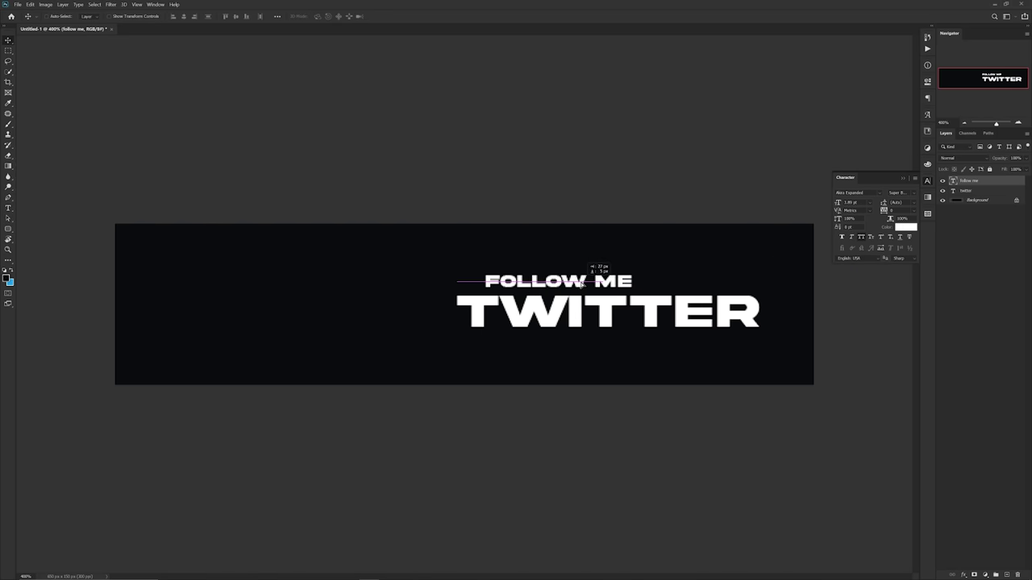
{"action": "left_click", "coordinate": [579, 308], "text": "ctrl+shift"}
{"action": "left_click_drag", "start_coordinate": [663, 310], "coordinate": [637, 312]}
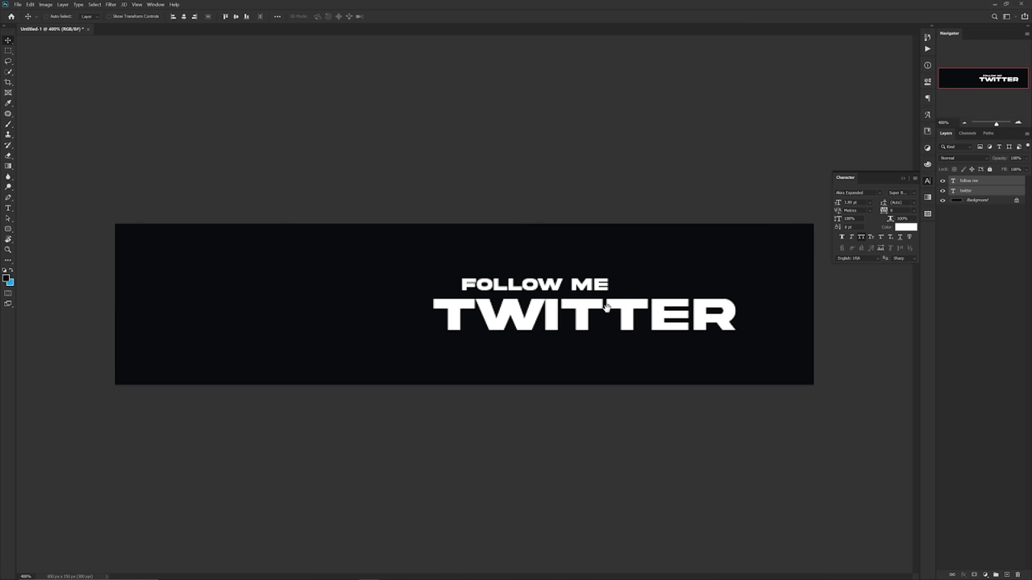
Create a new layer and draw a closed four-sided path with a slanted right edge around the canvas's left third
{"action": "key", "text": "ctrl+shift+n"}
{"action": "key", "text": "Return"}
{"action": "key", "text": "p"}
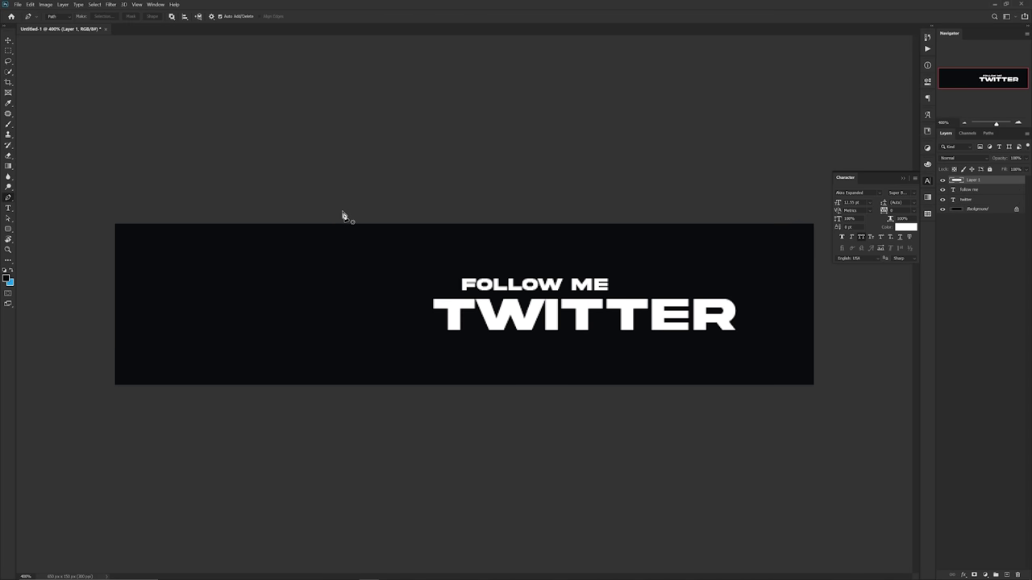
{"action": "left_click", "coordinate": [307, 405]}
{"action": "left_click", "coordinate": [103, 404]}
{"action": "left_click", "coordinate": [358, 213]}
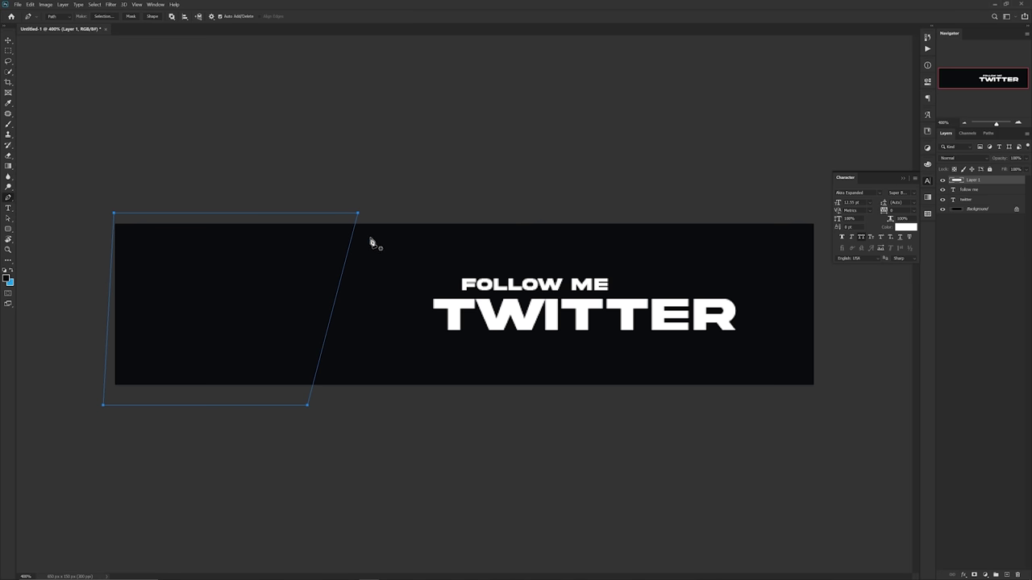
Fill the slanted path with the Twitter blue color and delete the path
{"action": "right_click", "coordinate": [373, 240]}
{"action": "left_click", "coordinate": [395, 287]}
{"action": "left_click", "coordinate": [507, 162]}
{"action": "left_click", "coordinate": [506, 163]}
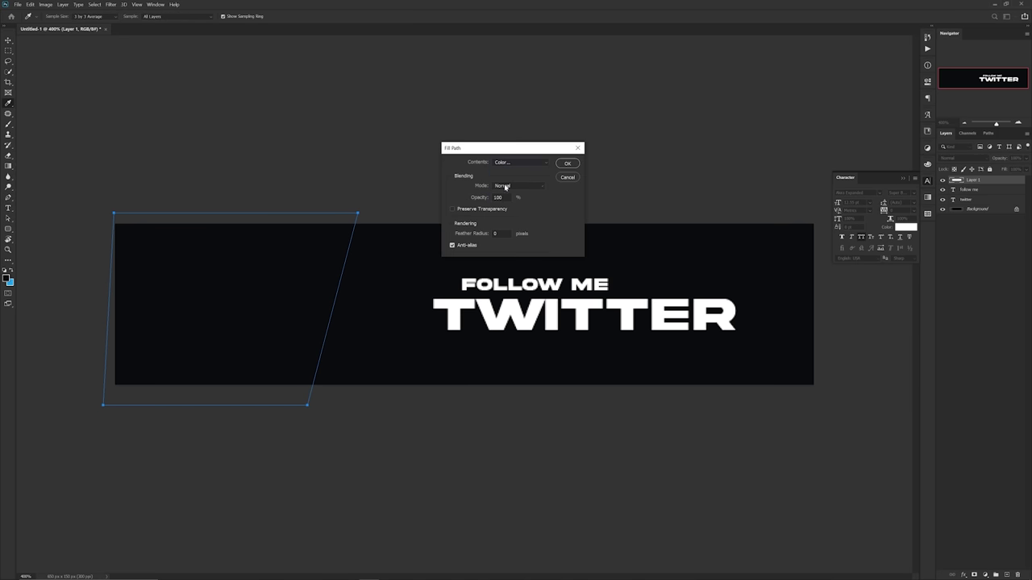
{"action": "left_click", "coordinate": [845, 249]}
{"action": "left_click", "coordinate": [568, 164]}
{"action": "right_click", "coordinate": [522, 260]}
{"action": "left_click", "coordinate": [555, 272]}
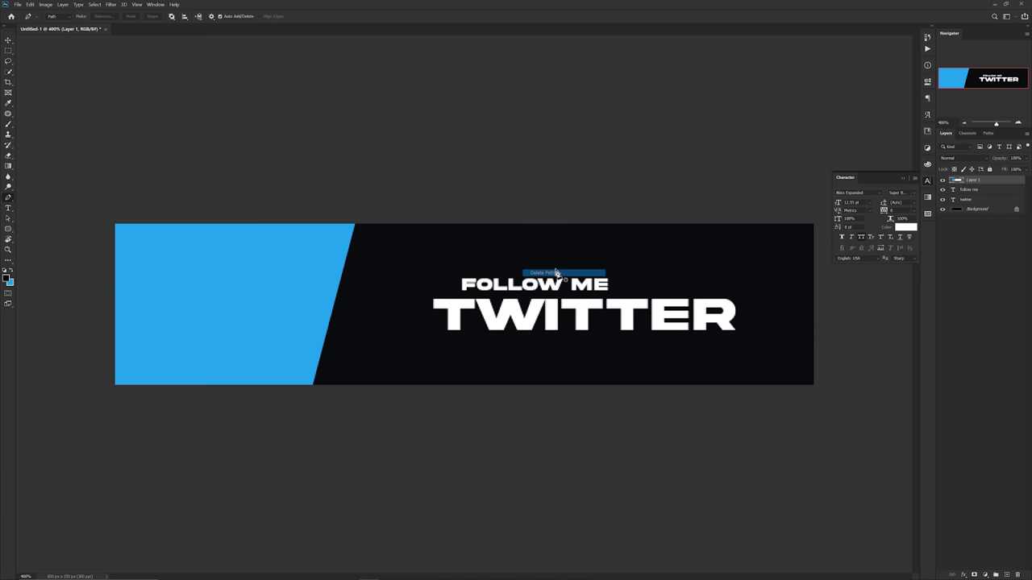
Place the blue Twitter bird logo file on the canvas and scale it down to about the height of the text block
{"action": "key", "text": "v"}
{"action": "left_click_drag", "start_coordinate": [330, 283], "coordinate": [440, 306]}
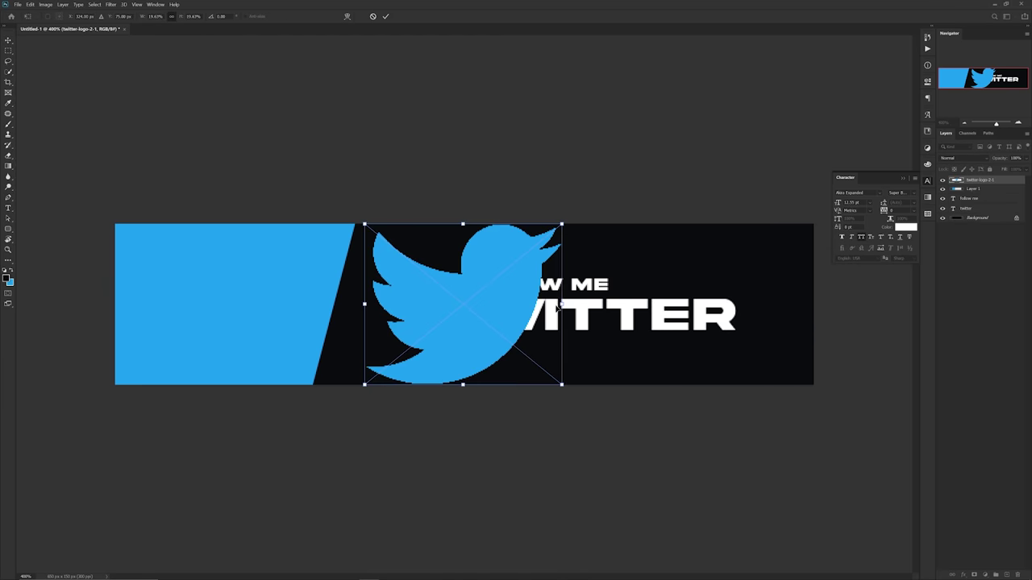
{"action": "left_click_drag", "start_coordinate": [561, 305], "coordinate": [433, 306]}
{"action": "key", "text": "Return"}
Turn the Twitter logo white by raising its Hue/Saturation lightness, and position it slightly enlarged in the middle of the blue section
{"action": "key", "text": "ctrl+u"}
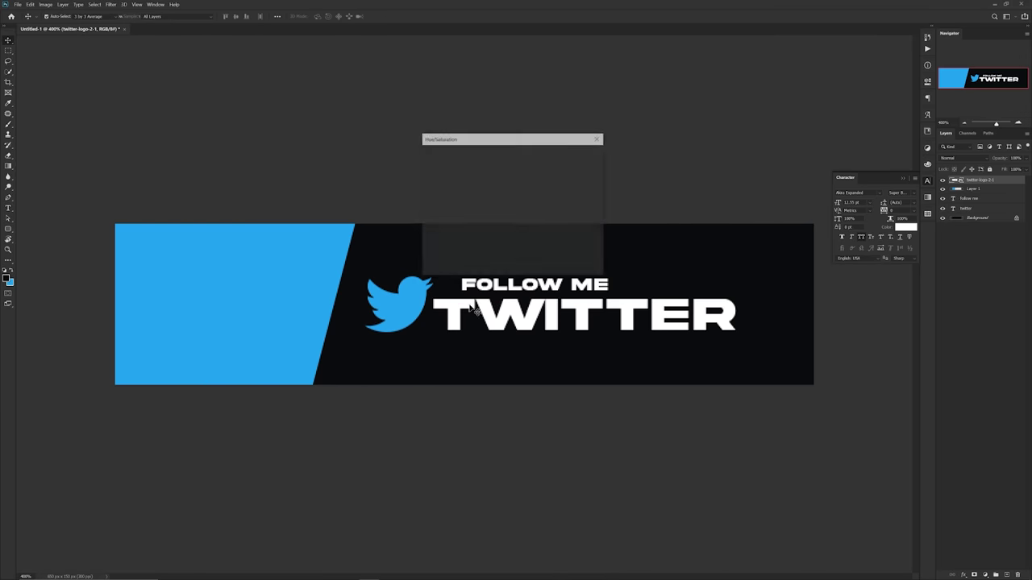
{"action": "left_click_drag", "start_coordinate": [493, 235], "coordinate": [534, 235]}
{"action": "left_click", "coordinate": [583, 154]}
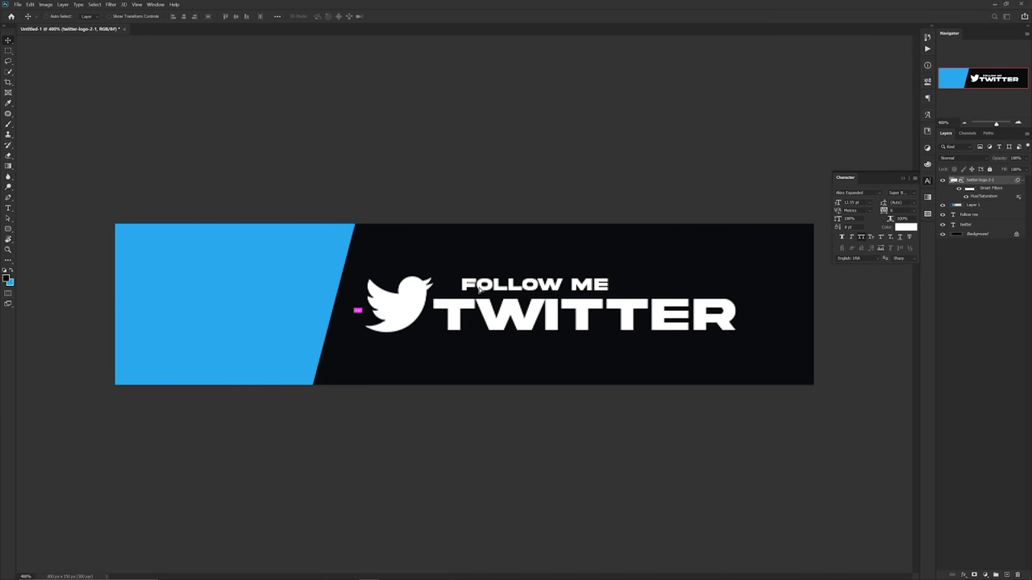
{"action": "left_click_drag", "start_coordinate": [478, 289], "coordinate": [251, 308]}
{"action": "key", "text": "ctrl+t"}
{"action": "key", "text": "Return"}
Select the FOLLOW ME and TWITTER text lines together and shift them slightly left within the dark section
{"action": "left_click", "coordinate": [570, 306], "text": "ctrl"}
{"action": "left_click", "coordinate": [598, 286], "text": "ctrl+shift"}
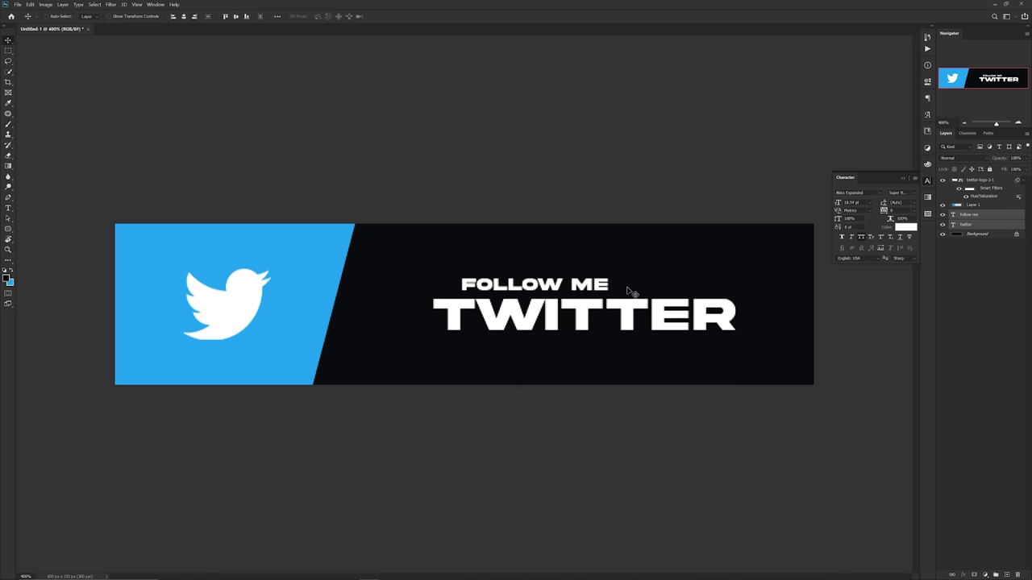
{"action": "left_click_drag", "start_coordinate": [627, 290], "coordinate": [620, 290]}
Add a thin vertical strip filled with the Twitter blue along the panel's right edge, on a new layer
{"action": "left_click", "coordinate": [790, 250], "text": "ctrl"}
{"action": "key", "text": "m"}
{"action": "key", "text": "ctrl+shift+n"}
{"action": "key", "text": "Return"}
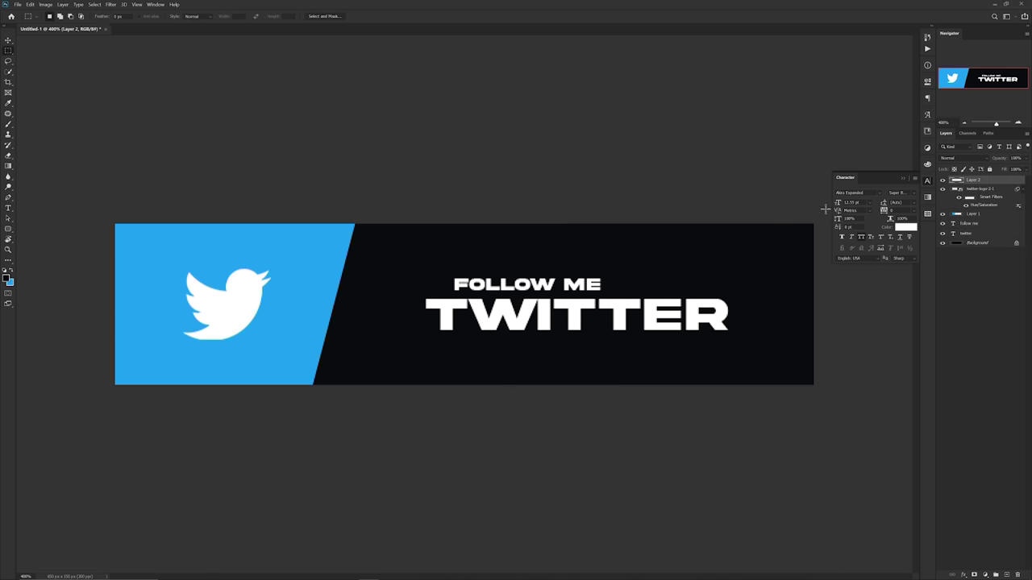
{"action": "left_click_drag", "start_coordinate": [825, 209], "coordinate": [808, 402]}
{"action": "key", "text": "ctrl+BackSpace"}
{"action": "key", "text": "ctrl+d"}
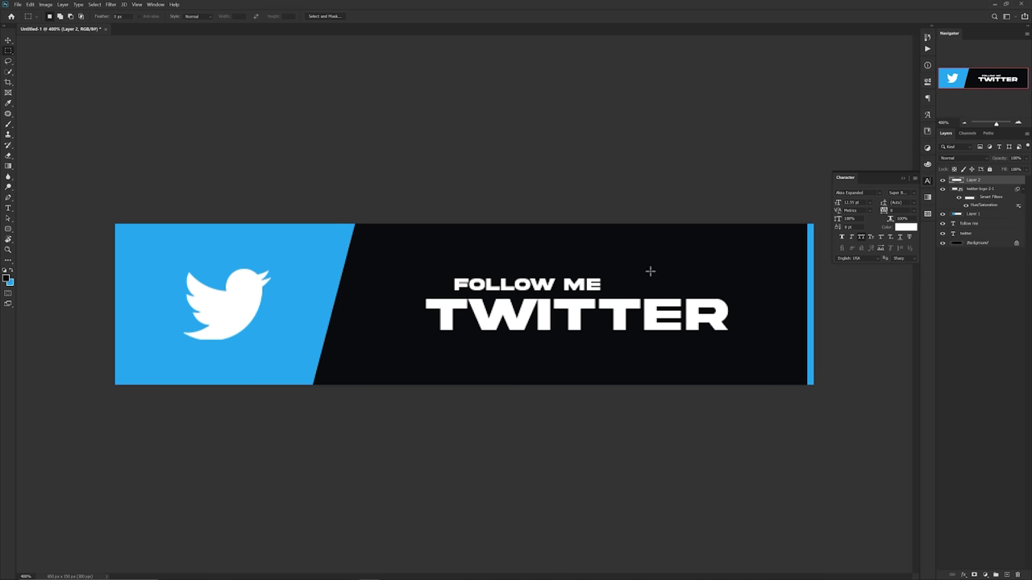
Add a thin horizontal line on a new layer, extending right from the FOLLOW ME text, filled with the foreground-background blue
{"action": "key", "text": "ctrl+shift+alt+n"}
{"action": "key", "text": "ctrl+plus"}
{"action": "left_click_drag", "start_coordinate": [648, 275], "coordinate": [804, 278]}
{"action": "key", "text": "ctrl+BackSpace"}
{"action": "key", "text": "ctrl+d"}
Turn the thin line white with a Hue/Saturation lightness of +100, and nudge it into line with the FOLLOW ME text
{"action": "key", "text": "ctrl+u"}
{"action": "left_click_drag", "start_coordinate": [836, 347], "coordinate": [887, 348]}
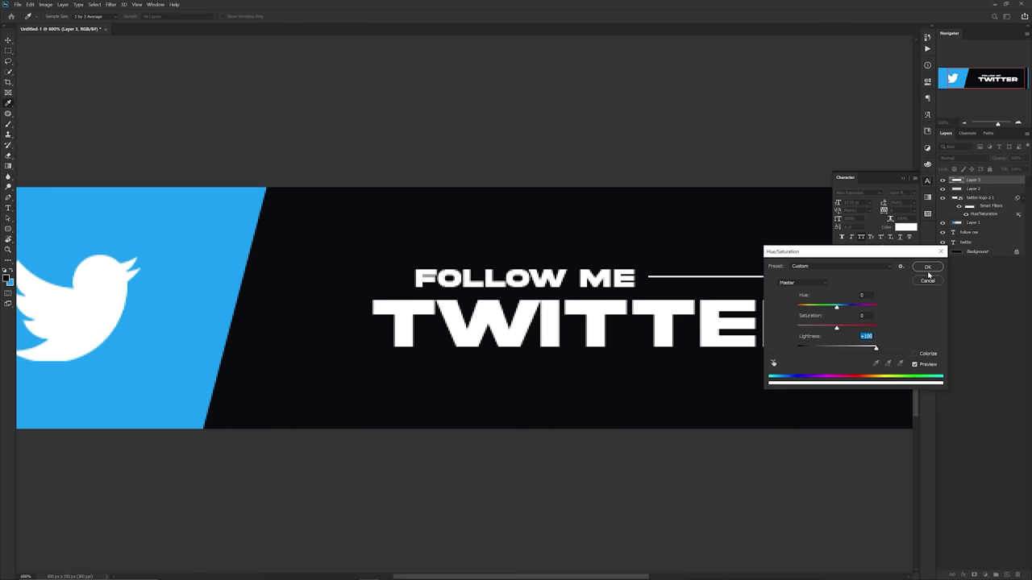
{"action": "left_click", "coordinate": [928, 269]}
{"action": "left_click_drag", "start_coordinate": [739, 286], "coordinate": [587, 296]}
{"action": "key", "text": "v"}
{"action": "left_click_drag", "start_coordinate": [619, 296], "coordinate": [619, 300]}
Recolor the word FOLLOW with the Twitter blue sampled from the slanted section
{"action": "key", "text": "t"}
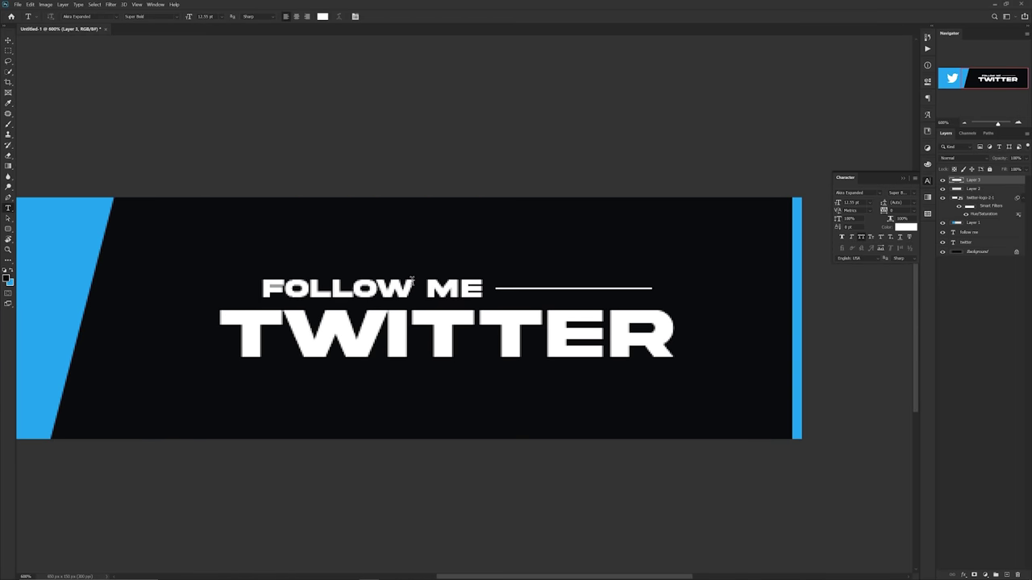
{"action": "left_click_drag", "start_coordinate": [415, 288], "coordinate": [153, 252]}
{"action": "left_click", "coordinate": [322, 16]}
{"action": "left_click", "coordinate": [92, 202]}
{"action": "left_click", "coordinate": [843, 249]}
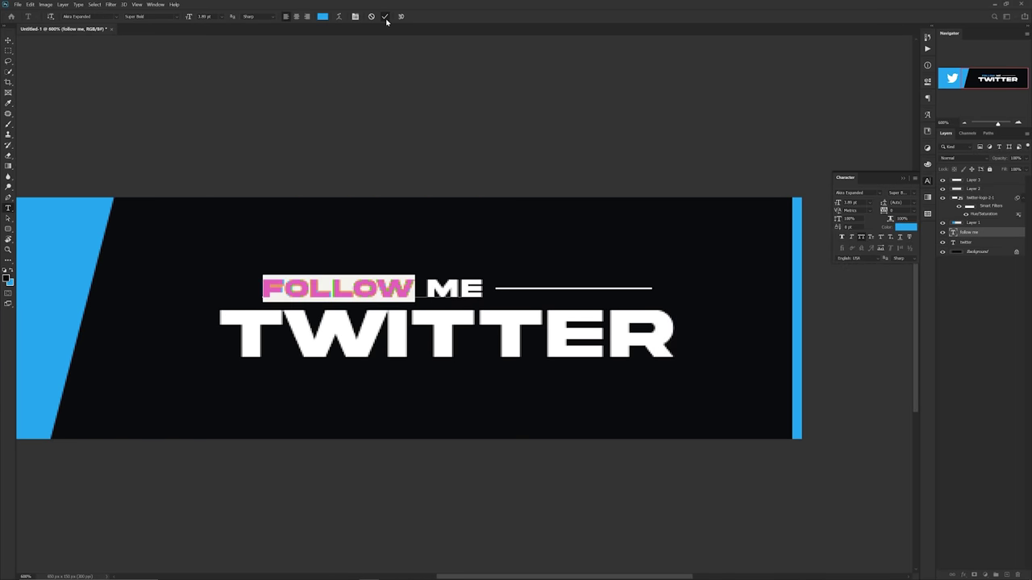
{"action": "left_click", "coordinate": [385, 16]}
Duplicate the TWITTER text and enlarge the copy until its letters fill the dark section as an oversized background
{"action": "key", "text": "v"}
{"action": "key", "text": "ctrl+minus"}
{"action": "left_click", "coordinate": [617, 306]}
{"action": "key", "text": "ctrl+minus"}
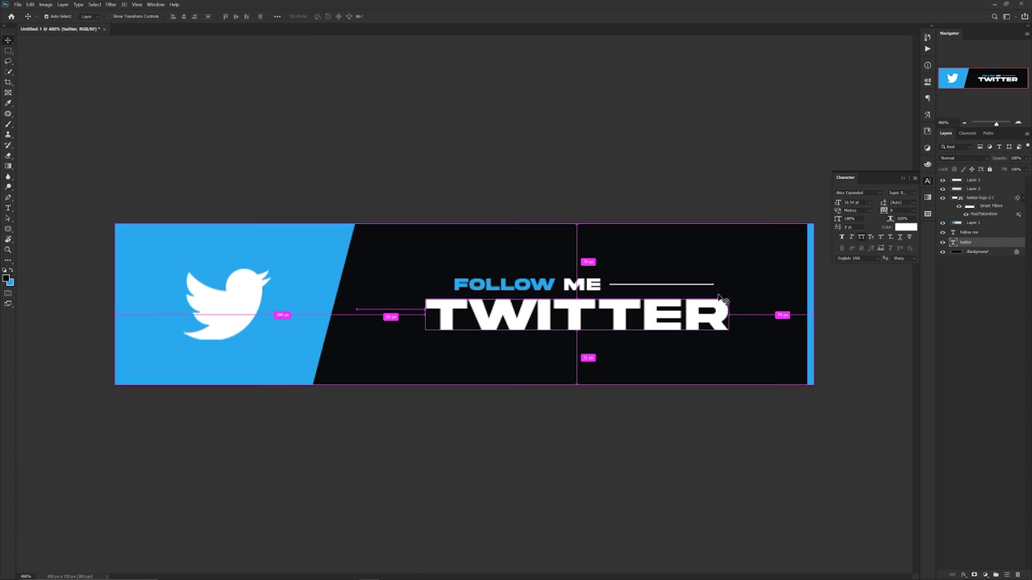
{"action": "left_click_drag", "start_coordinate": [718, 300], "coordinate": [985, 357]}
{"action": "key", "text": "ctrl+t"}
{"action": "left_click_drag", "start_coordinate": [548, 293], "coordinate": [655, 114]}
{"action": "left_click_drag", "start_coordinate": [644, 185], "coordinate": [781, 250]}
{"action": "key", "text": "Return"}
Set the oversized TWITTER copy's blend mode to Soft Light and add a layer mask to it
{"action": "left_click", "coordinate": [963, 158]}
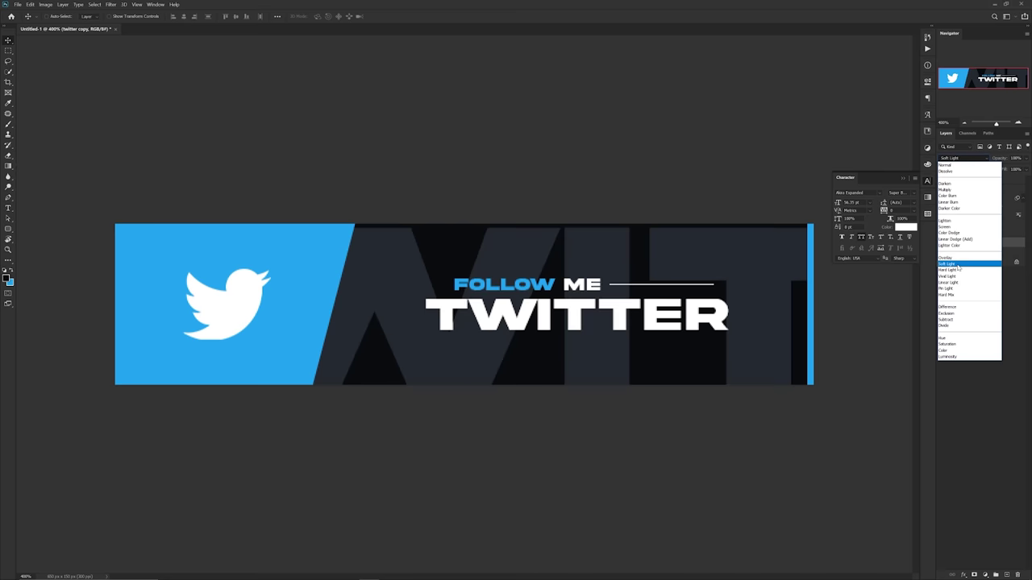
{"action": "left_click", "coordinate": [950, 264]}
{"action": "left_click", "coordinate": [977, 576]}
Fade the oversized background letters by painting black on their mask with a large soft brush, restoring part with white
{"action": "key", "text": "b"}
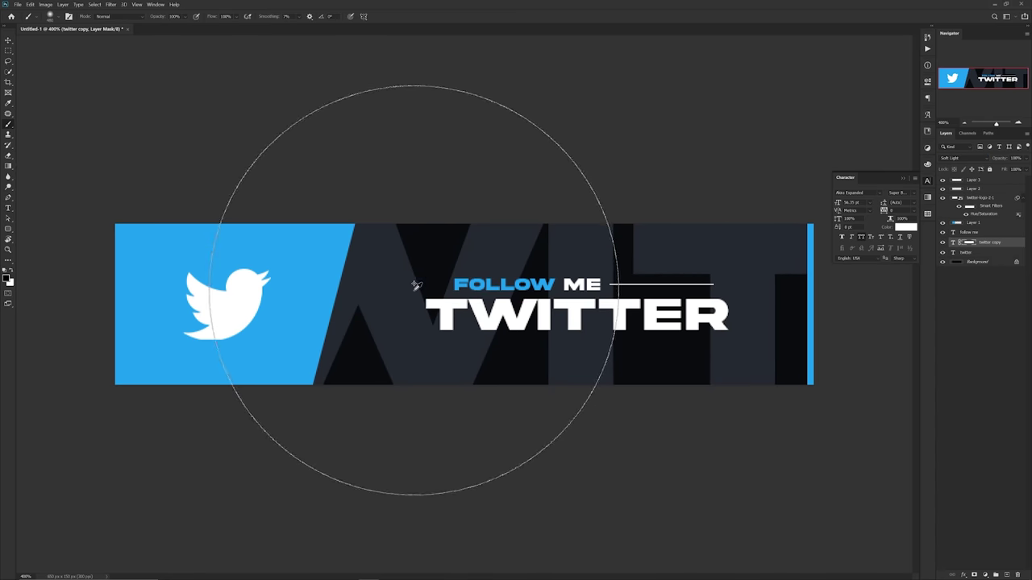
{"action": "key", "text": "ctrl+minus"}
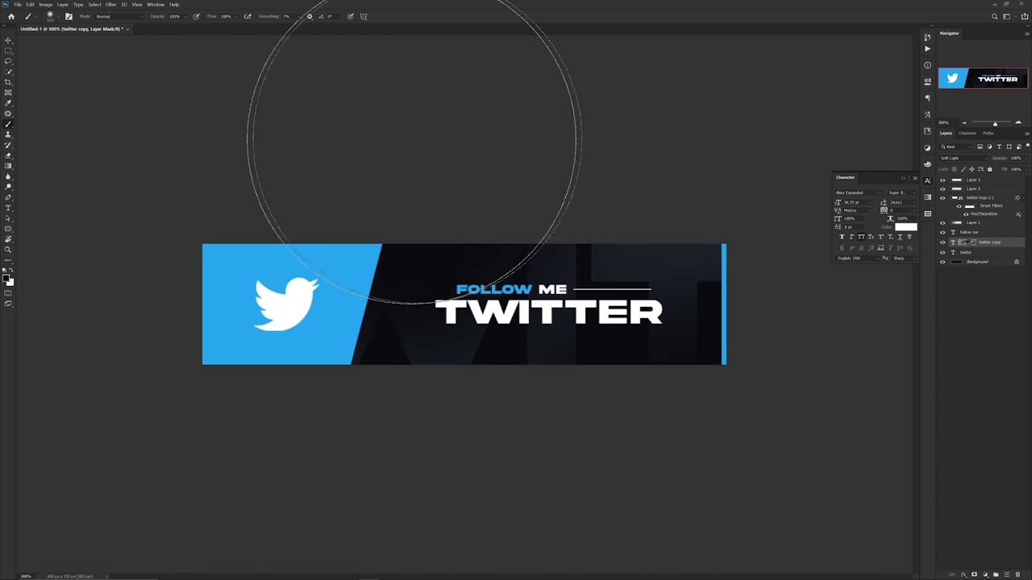
{"action": "key", "text": "x"}
{"action": "left_click", "coordinate": [495, 120]}
{"action": "key", "text": "x"}
{"action": "key", "text": "ctrl+minus"}
{"action": "key", "text": "ctrl+minus"}
{"action": "key", "text": "v"}
{"action": "key", "text": "ctrl+plus"}
{"action": "key", "text": "ctrl+plus"}
{"action": "key", "text": "ctrl+plus"}
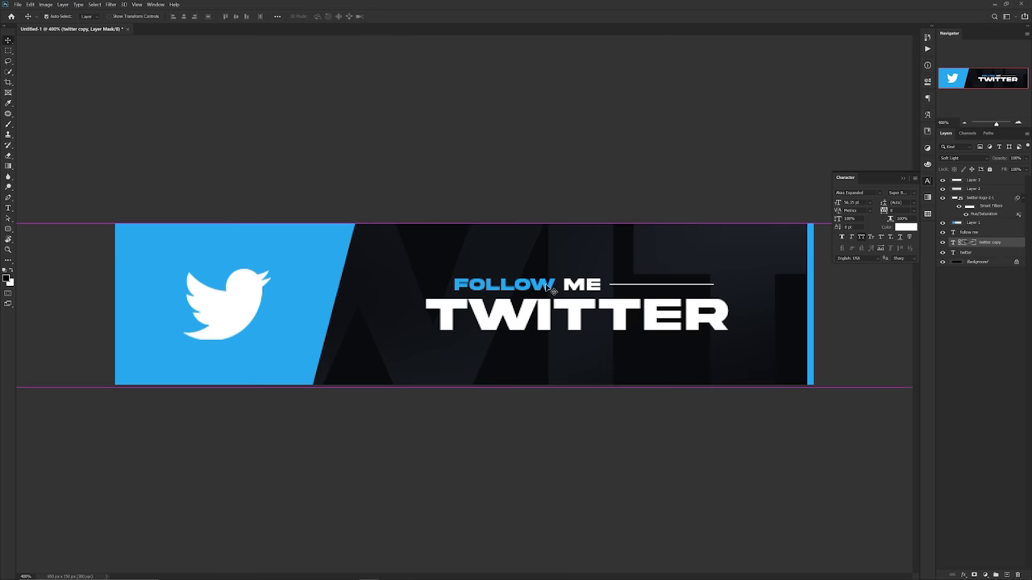